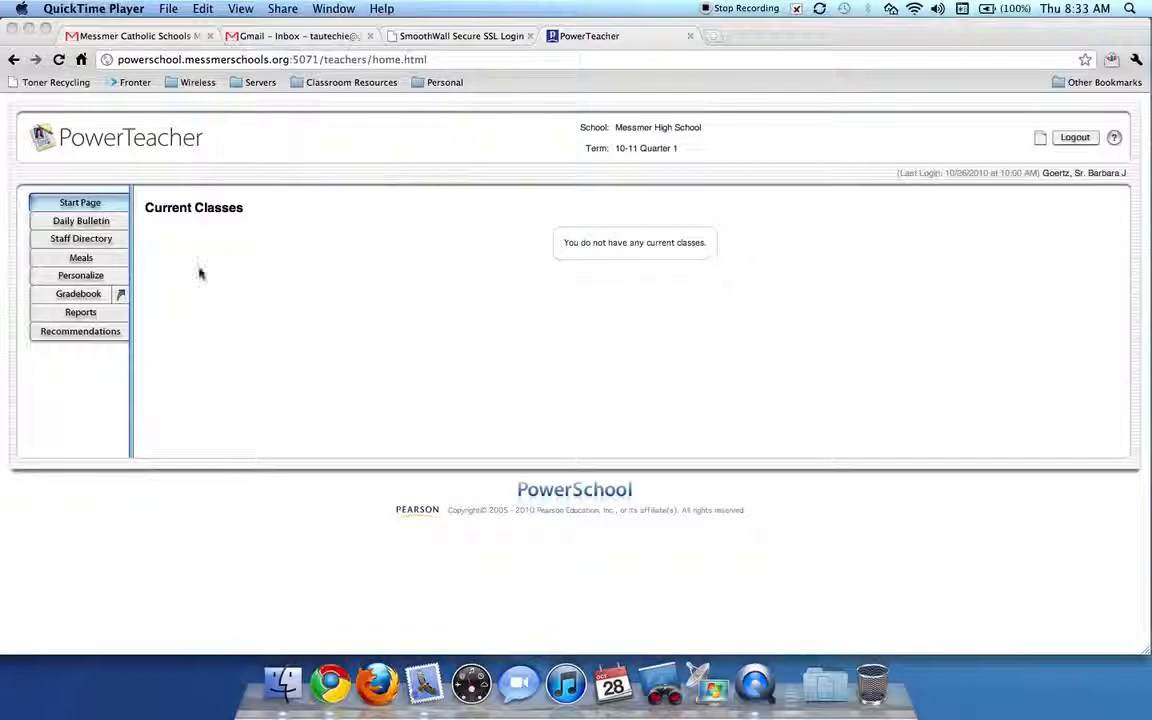
Open the Gradebook page, launch PowerTeacher Gradebook, and allow the application access to the computer.
click(88, 297)
click(88, 296)
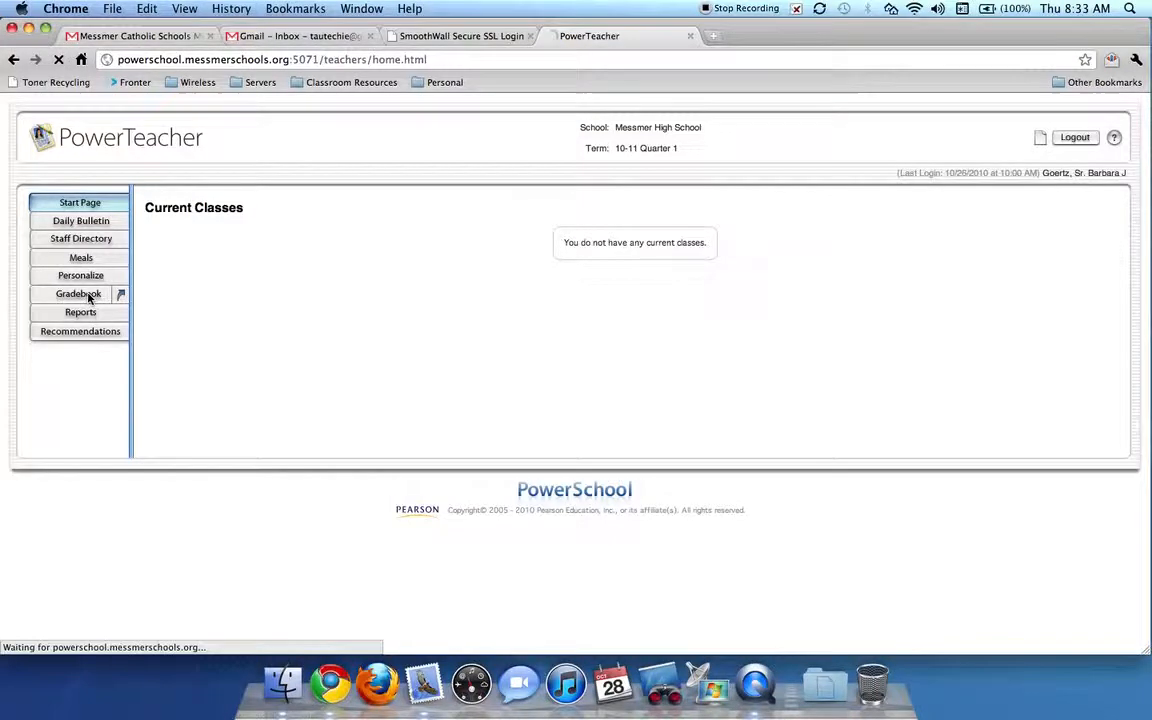
scroll(300, 320, down, 5)
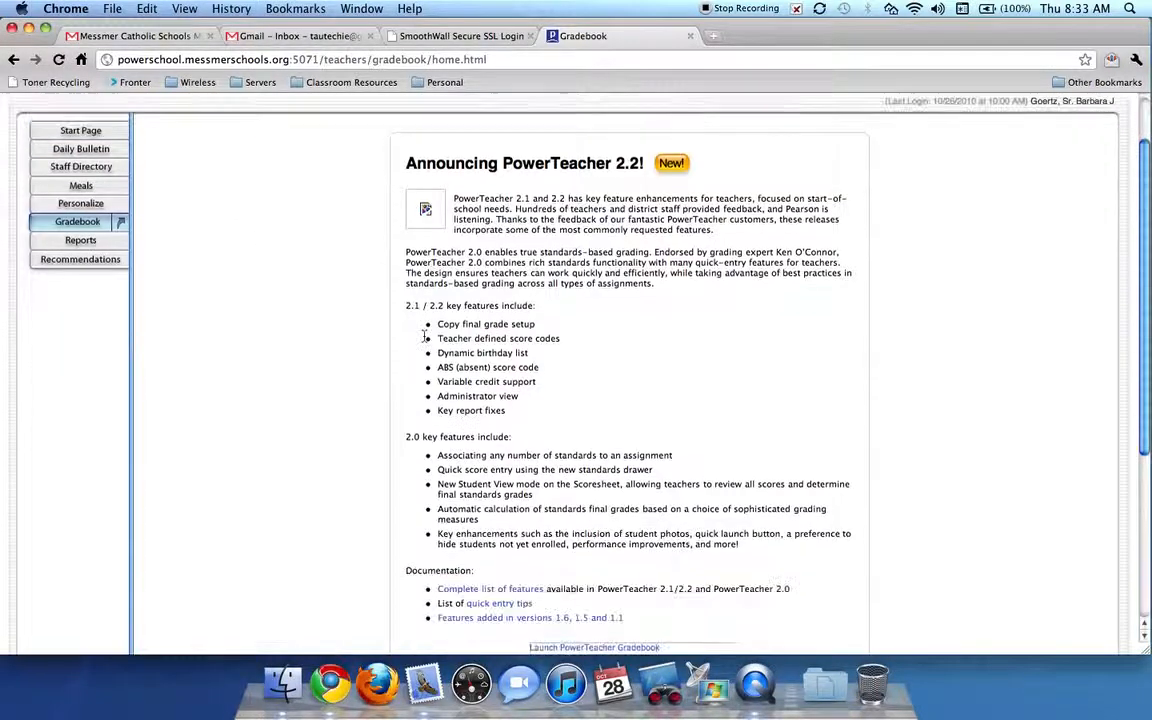
scroll(427, 338, up, 2)
scroll(427, 338, up, 2)
scroll(427, 338, down, 5)
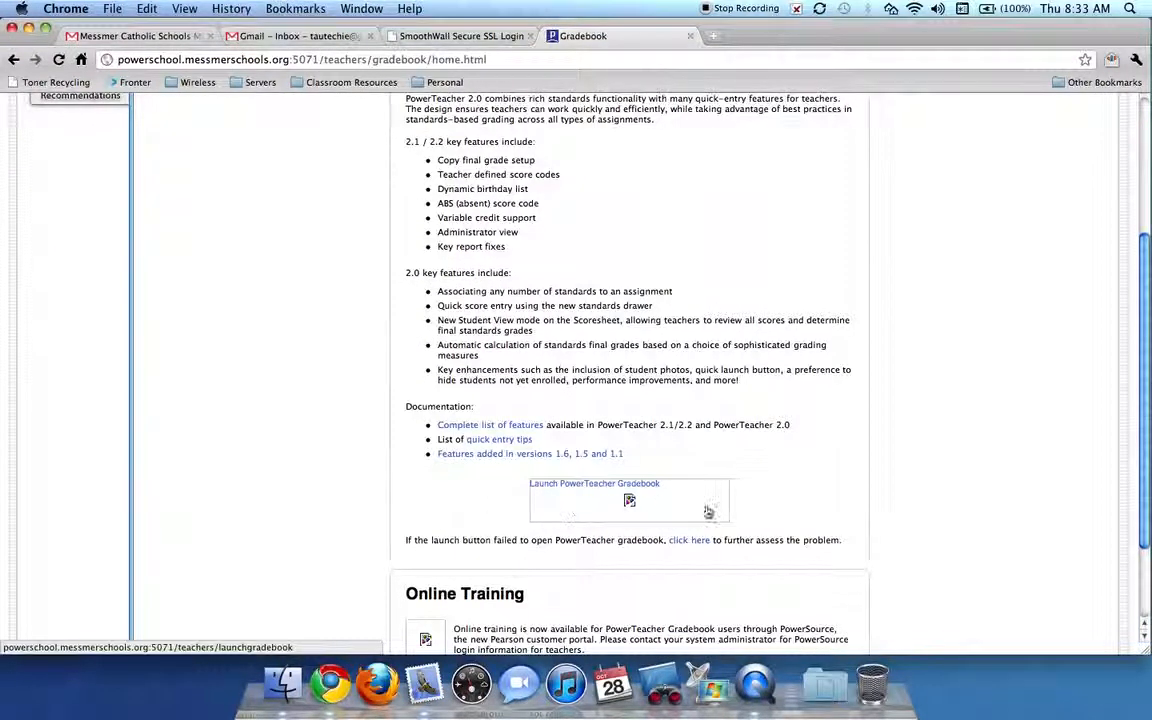
click(629, 501)
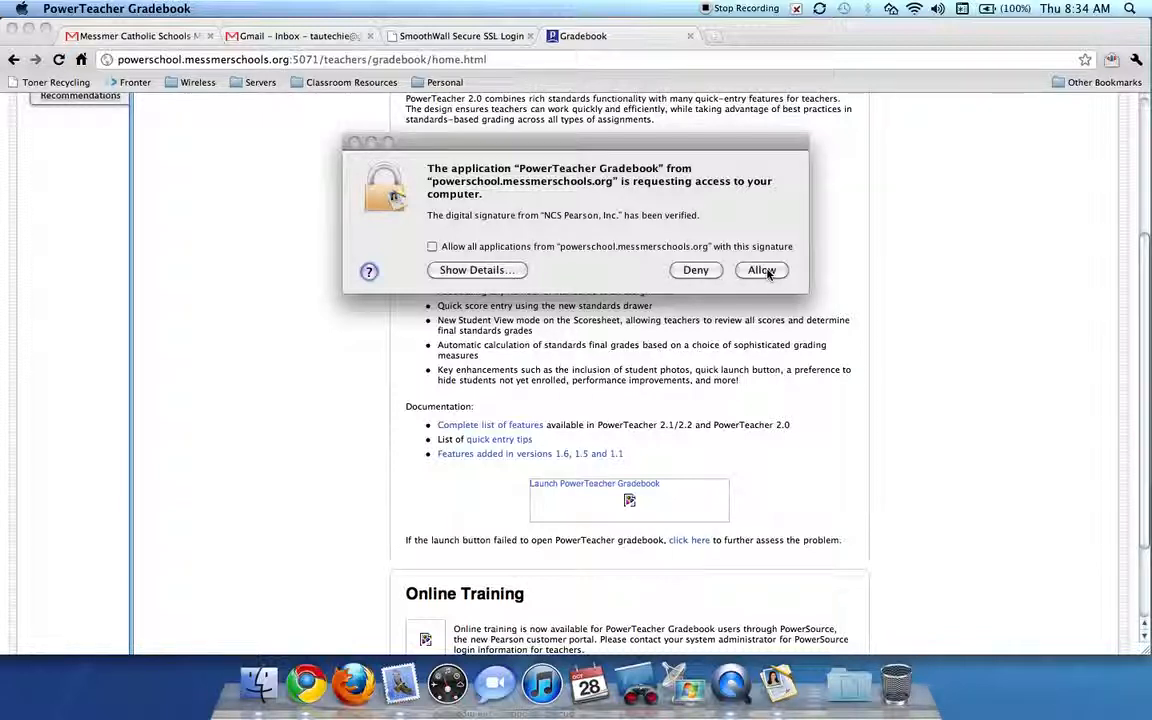
click(766, 271)
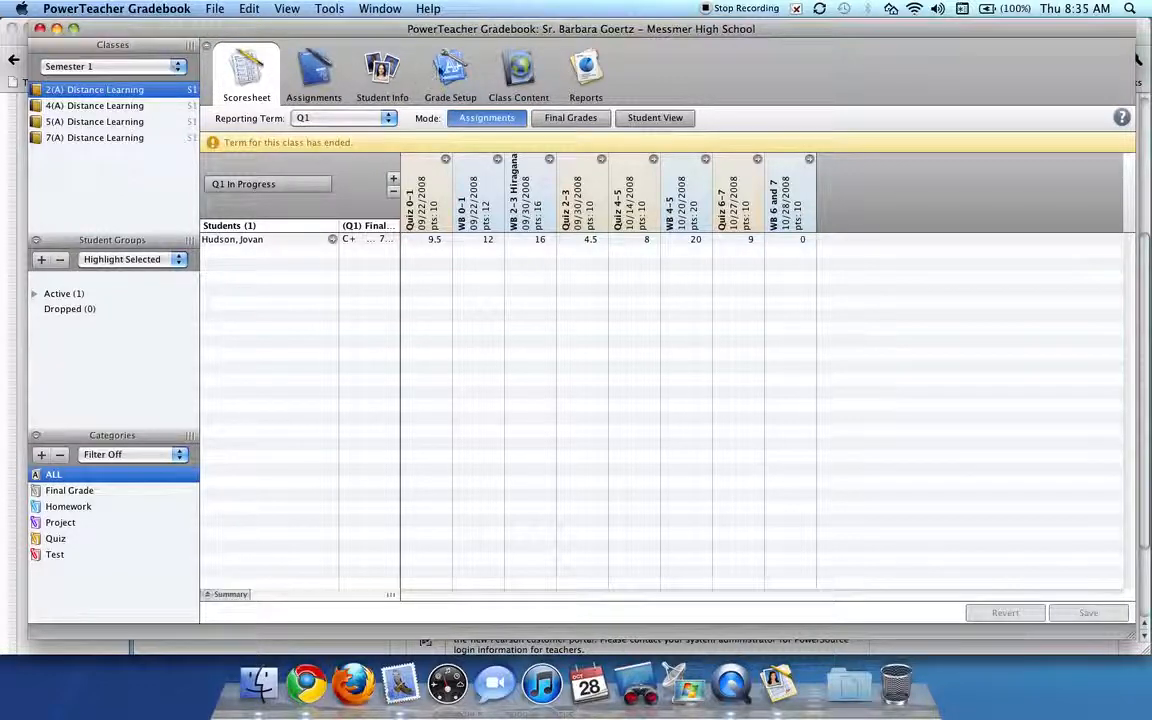
In the grade setup of the 2(A) Distance Learning class, set the Q1 final grade calculation to category weights.
click(451, 68)
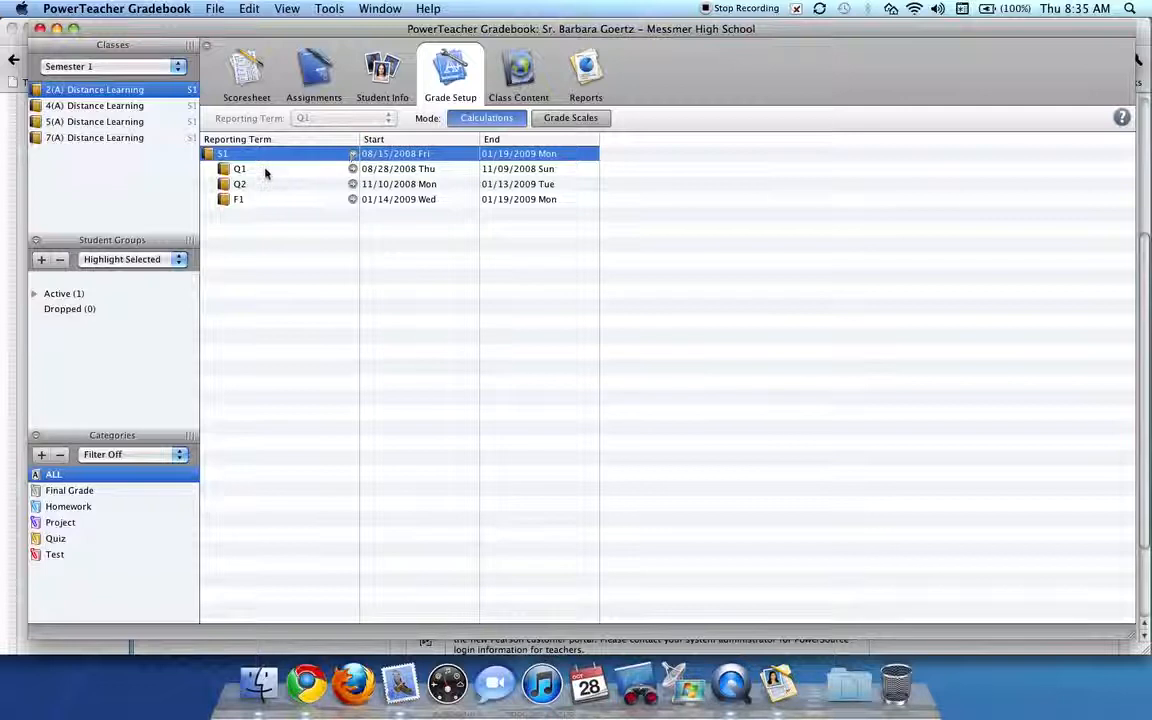
click(353, 170)
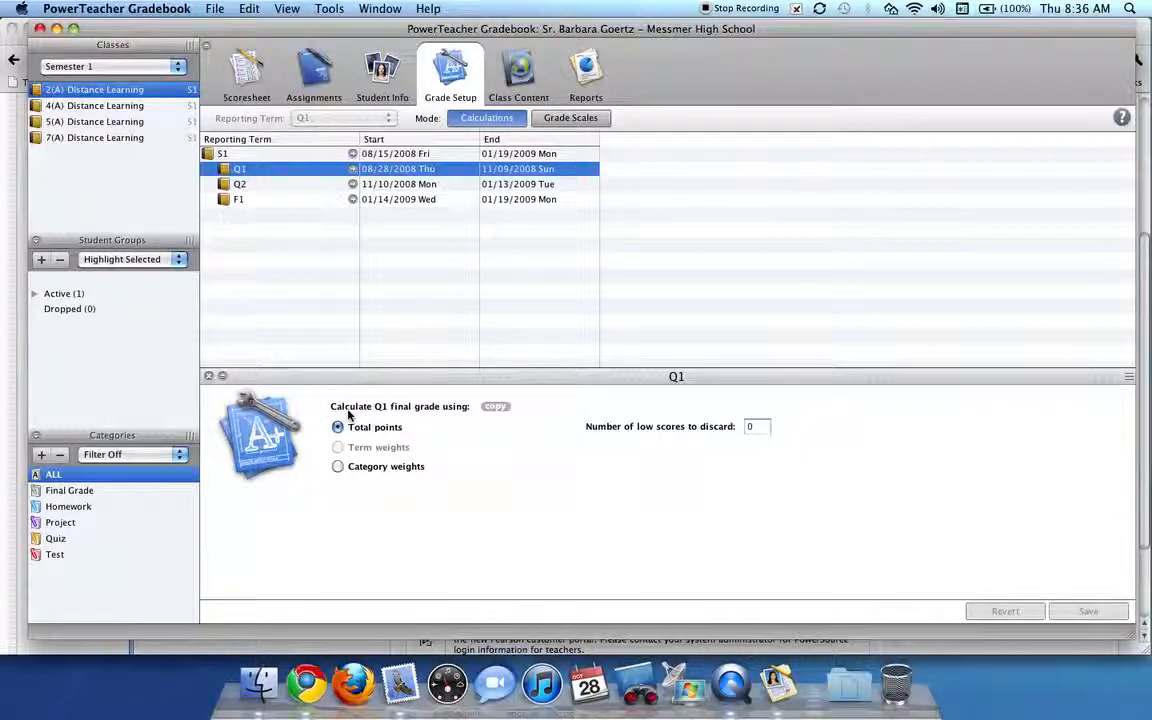
click(338, 467)
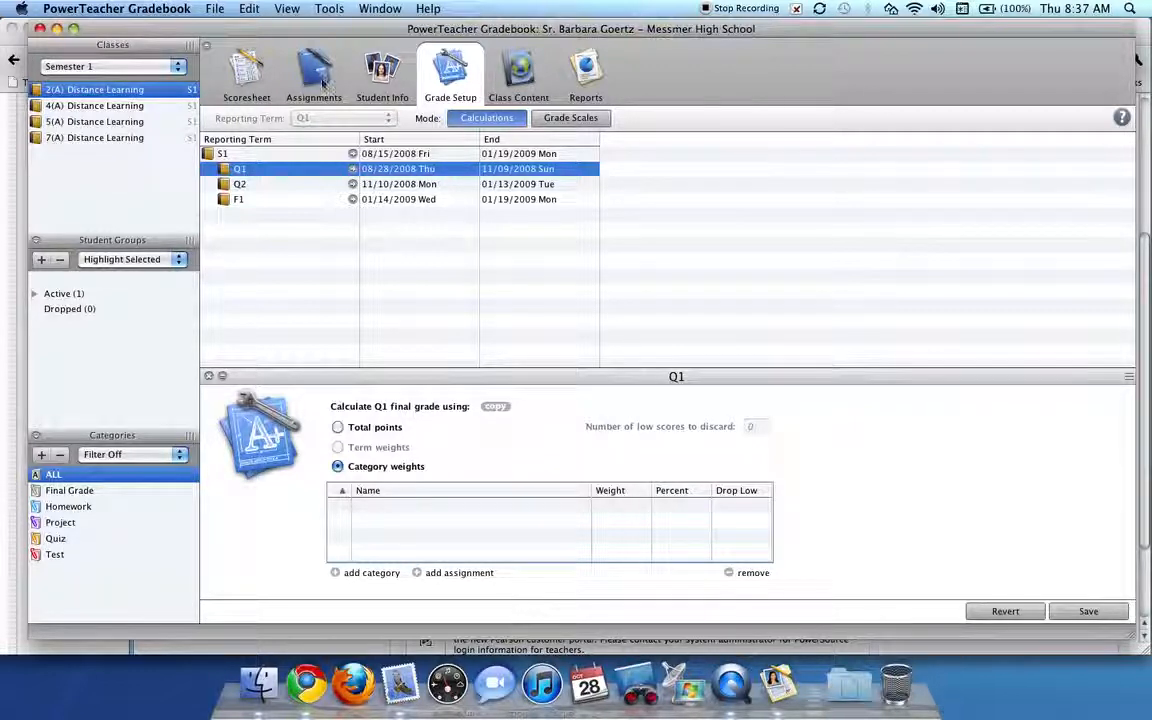
Rename the Homework category as Independent Work and set its abbreviation to IW.
click(331, 10)
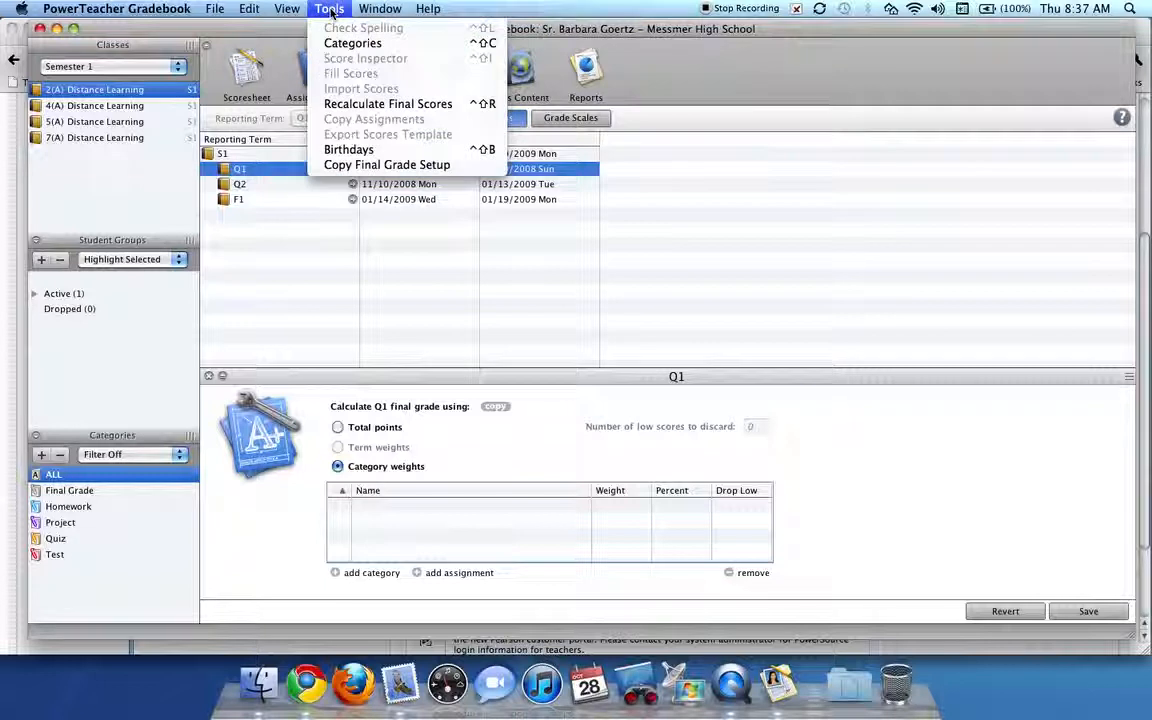
click(345, 44)
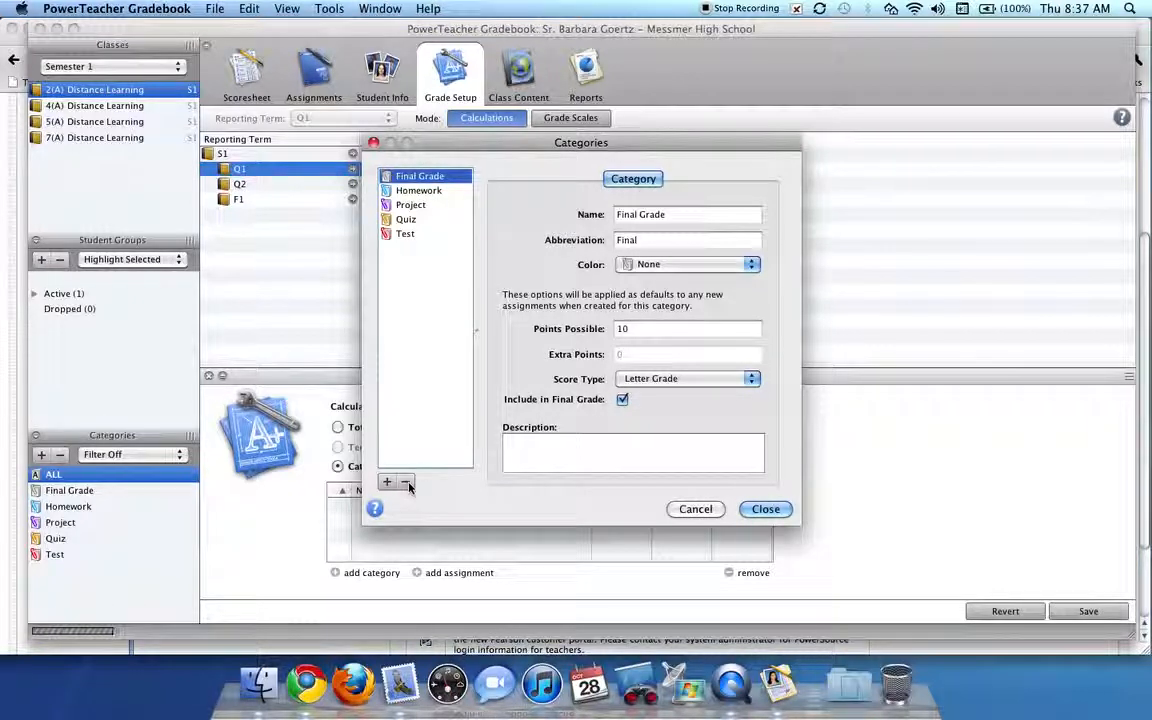
click(420, 191)
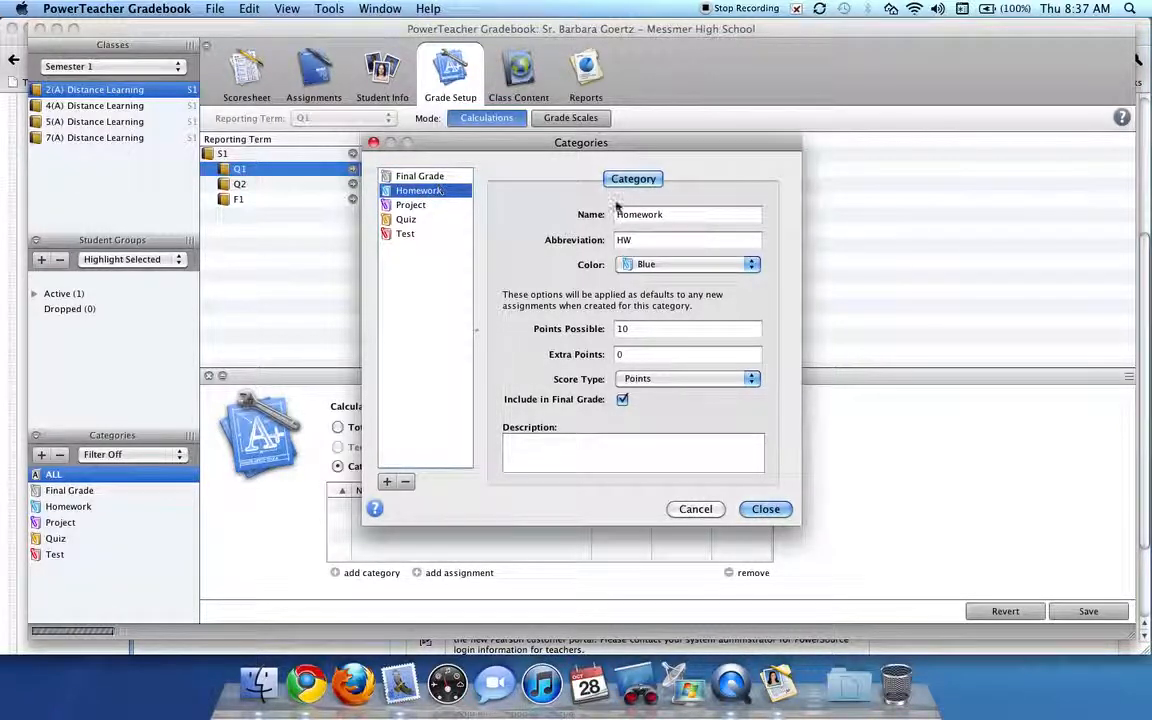
double_click(672, 215)
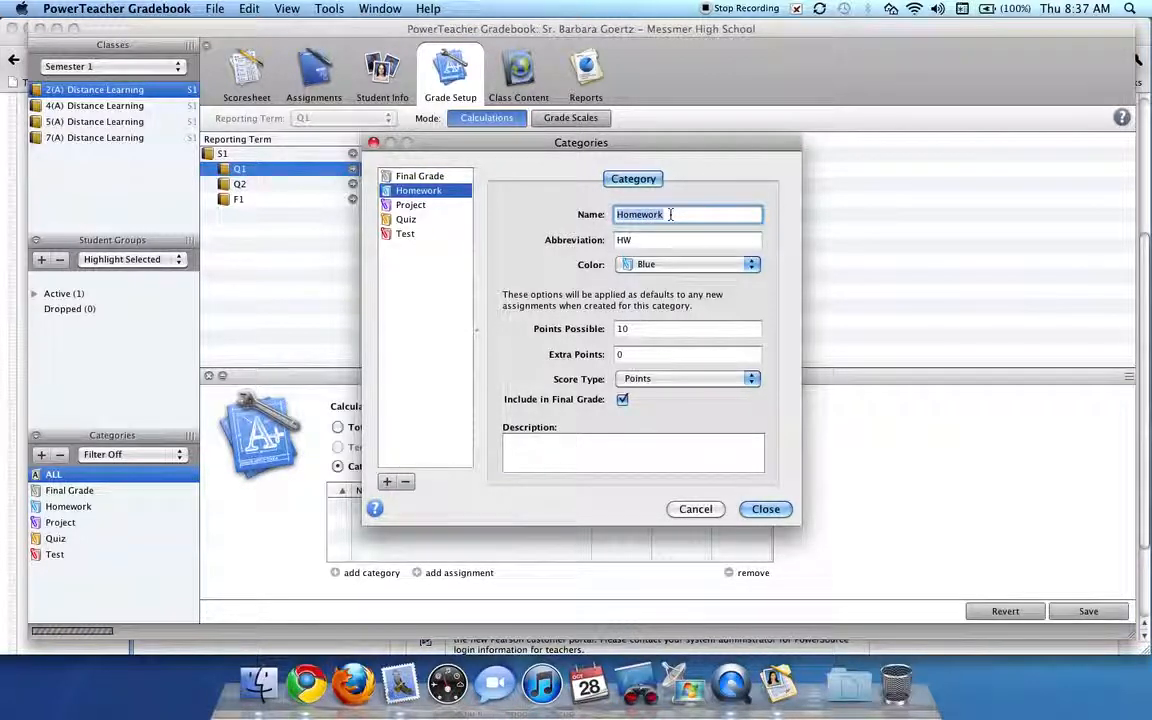
text(Inde)
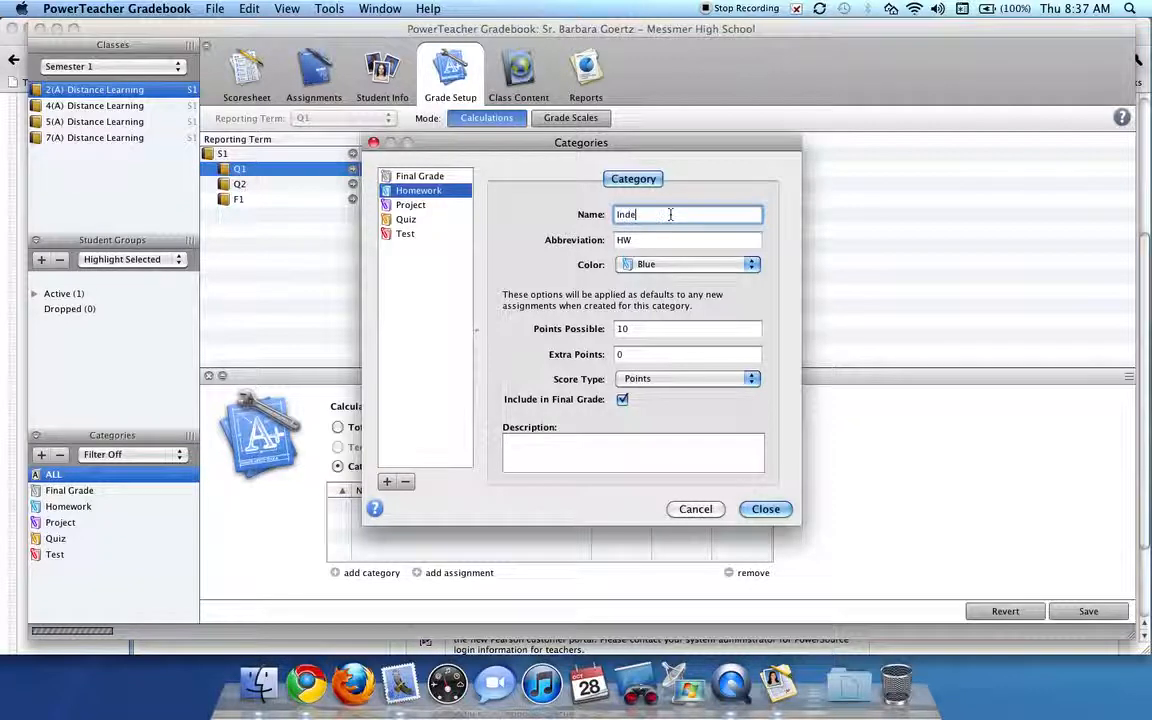
text(pendent Work)
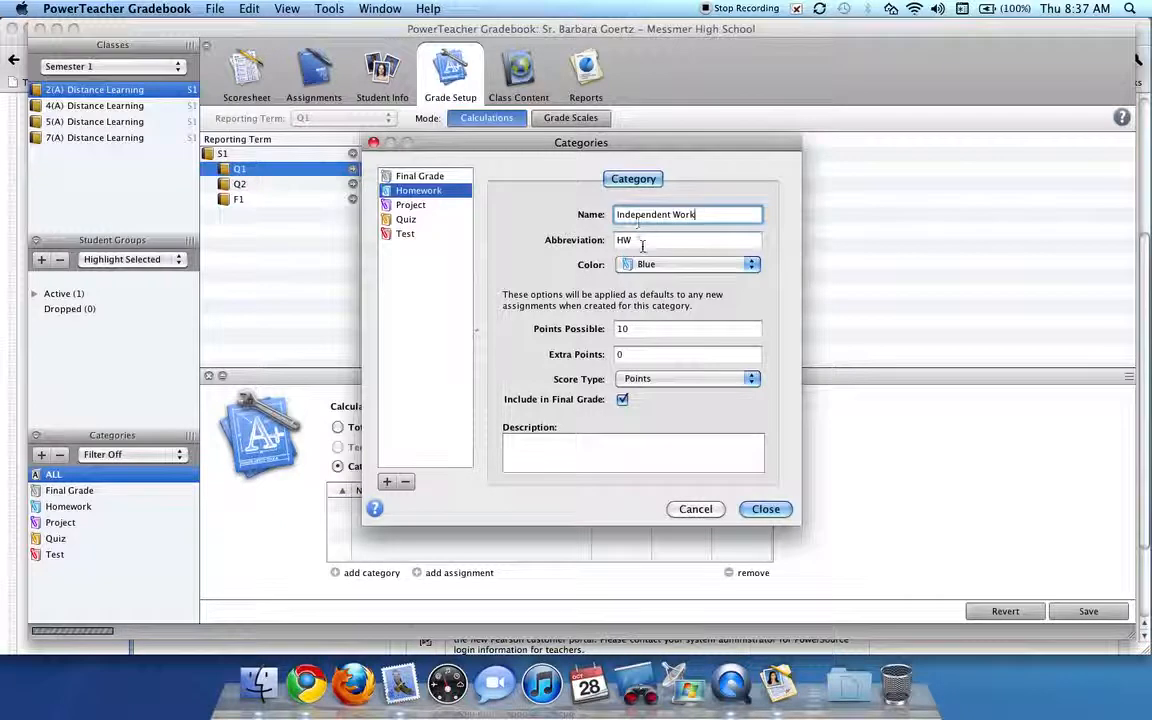
click(642, 246)
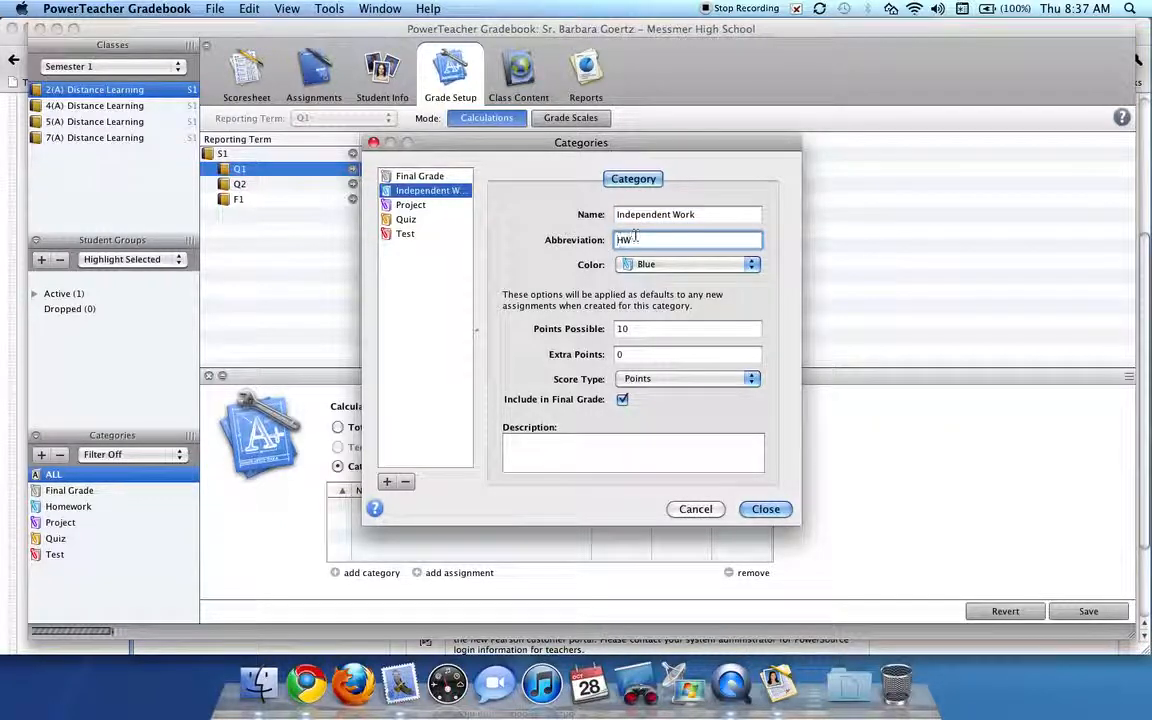
drag(638, 241, 604, 226)
text(IW)
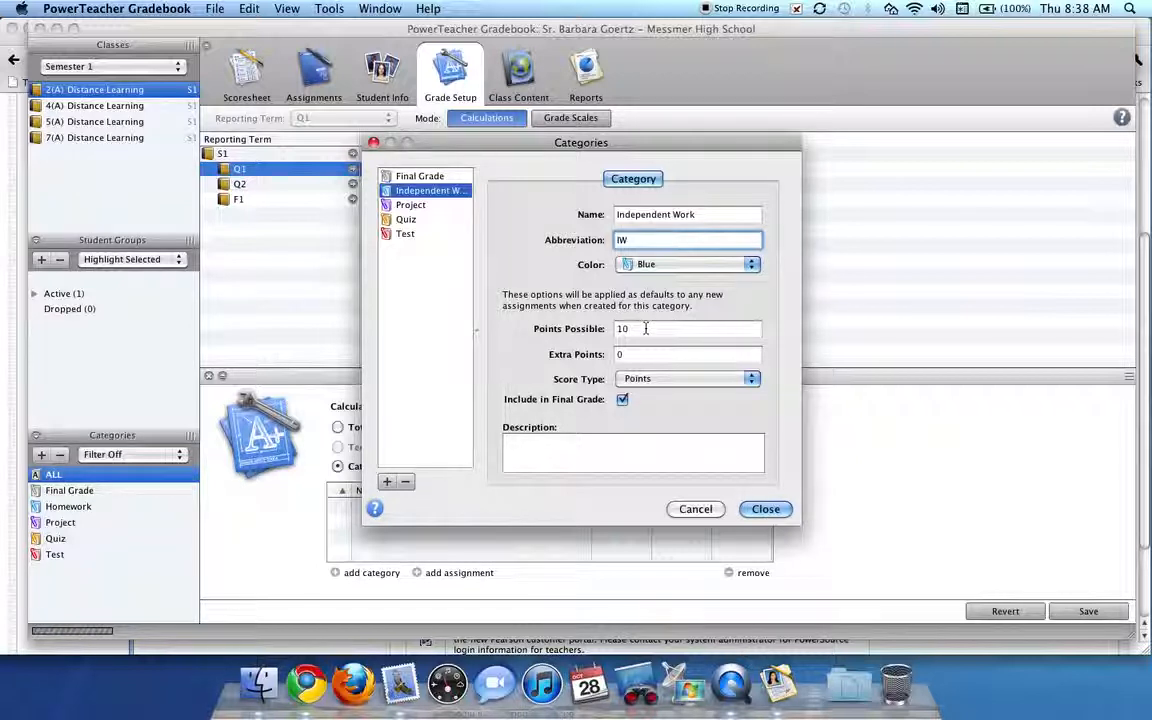
Set the Independent Work category's score type to Letter Grade and describe it as "This is work done at home by the student.".
click(753, 381)
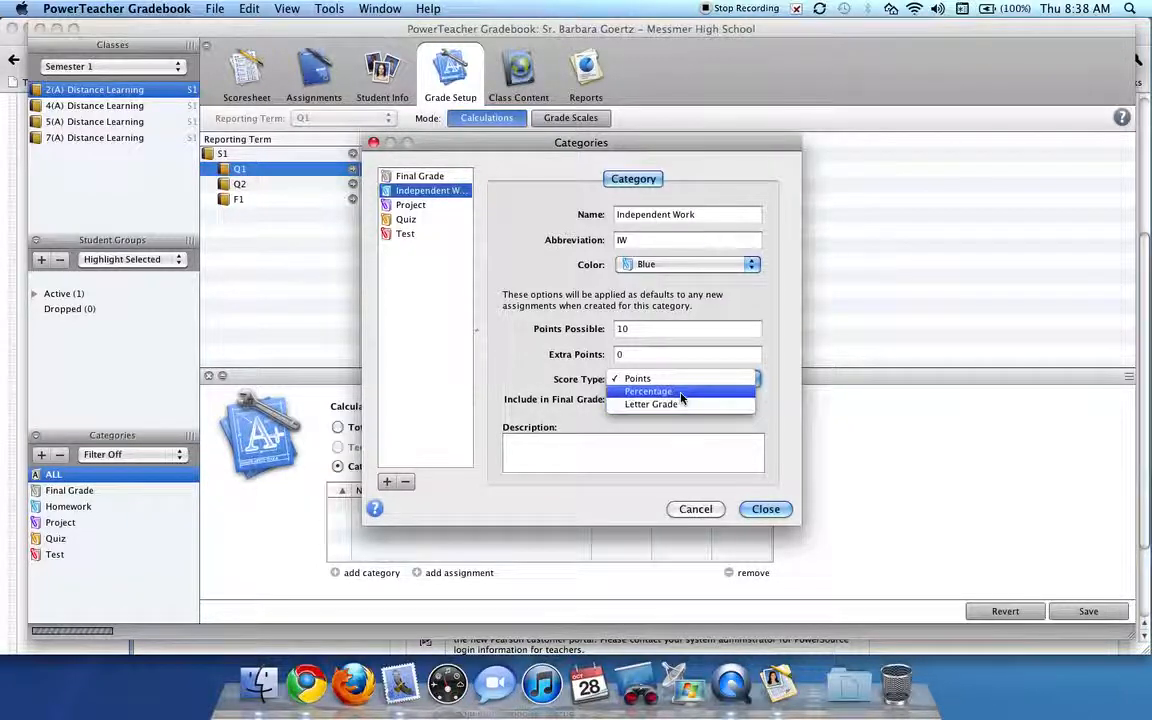
click(684, 405)
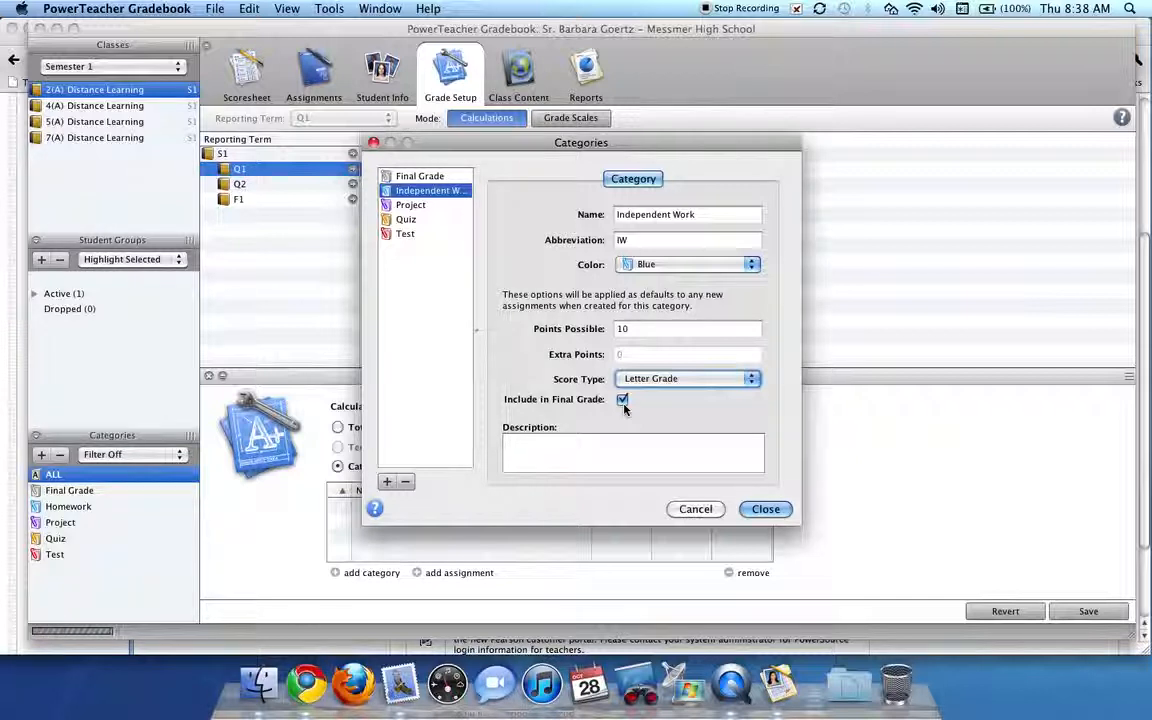
click(514, 451)
text(This is work done at home by thie student)
key(BackSpace)
text(.)
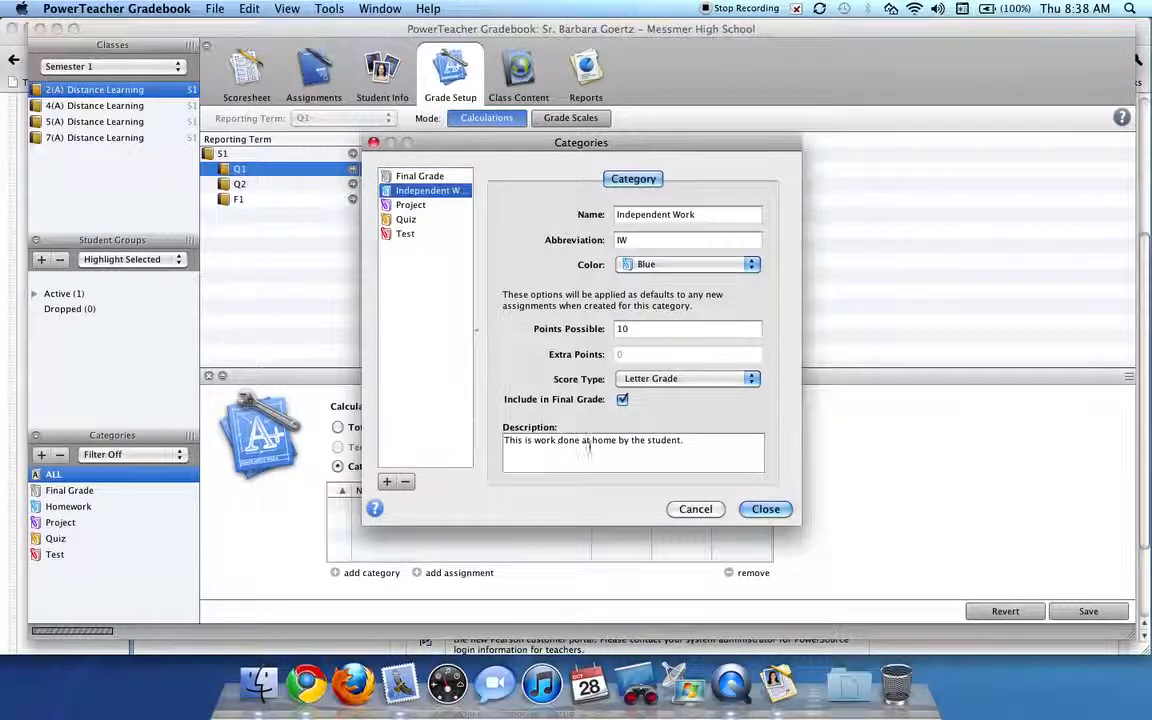
click(766, 510)
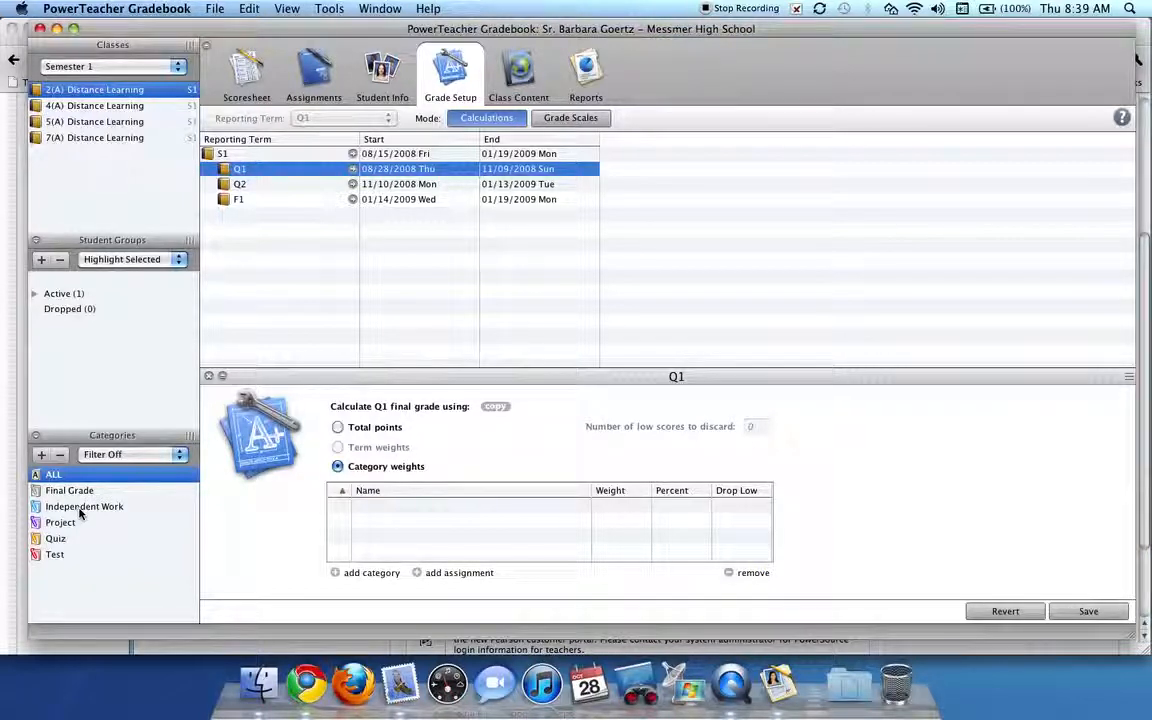
Create a new category named Group Work with the abbreviation GW and the color green.
click(330, 9)
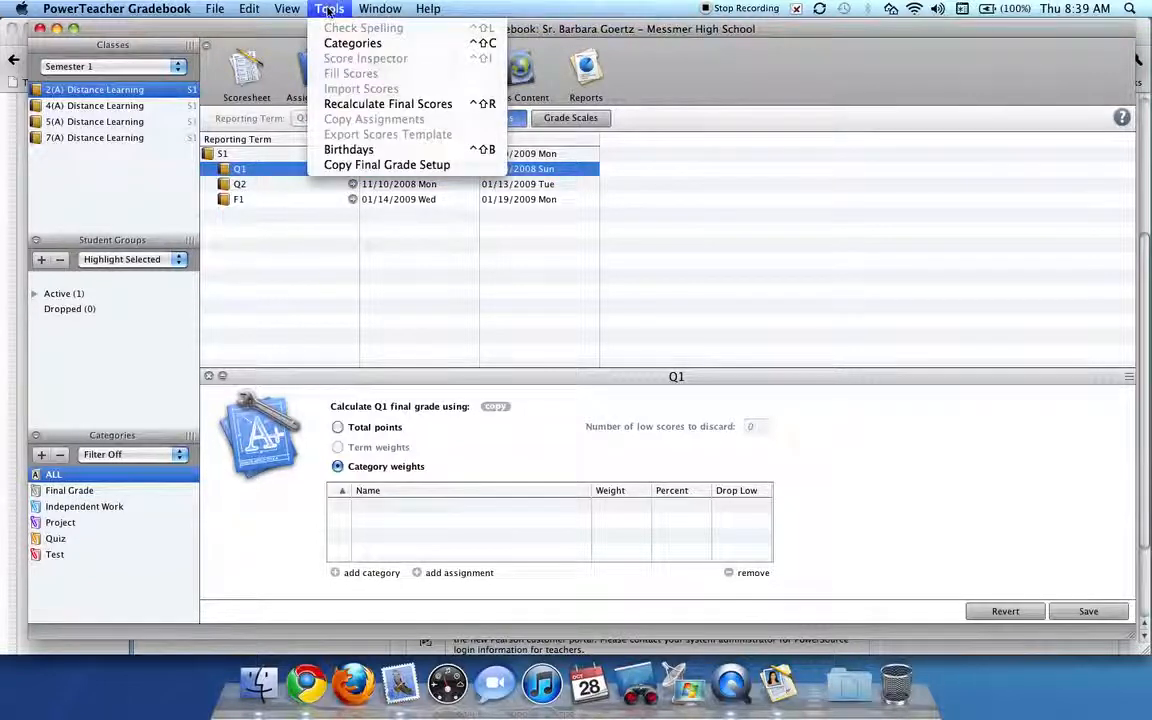
click(316, 43)
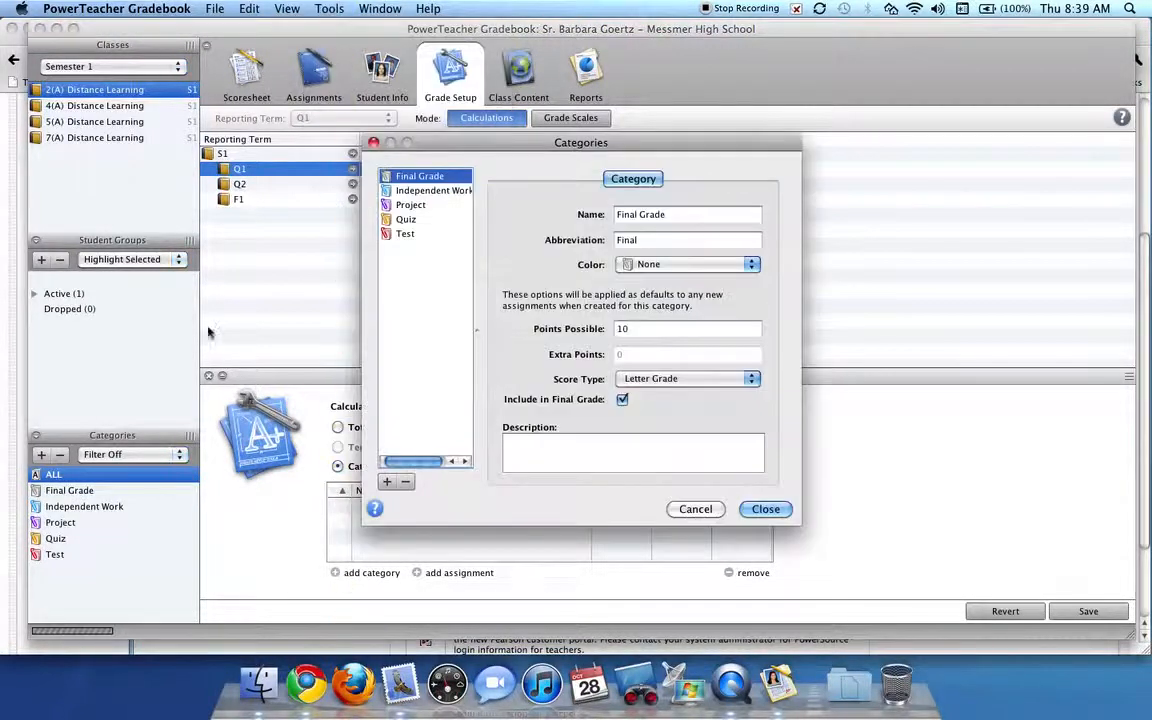
click(386, 481)
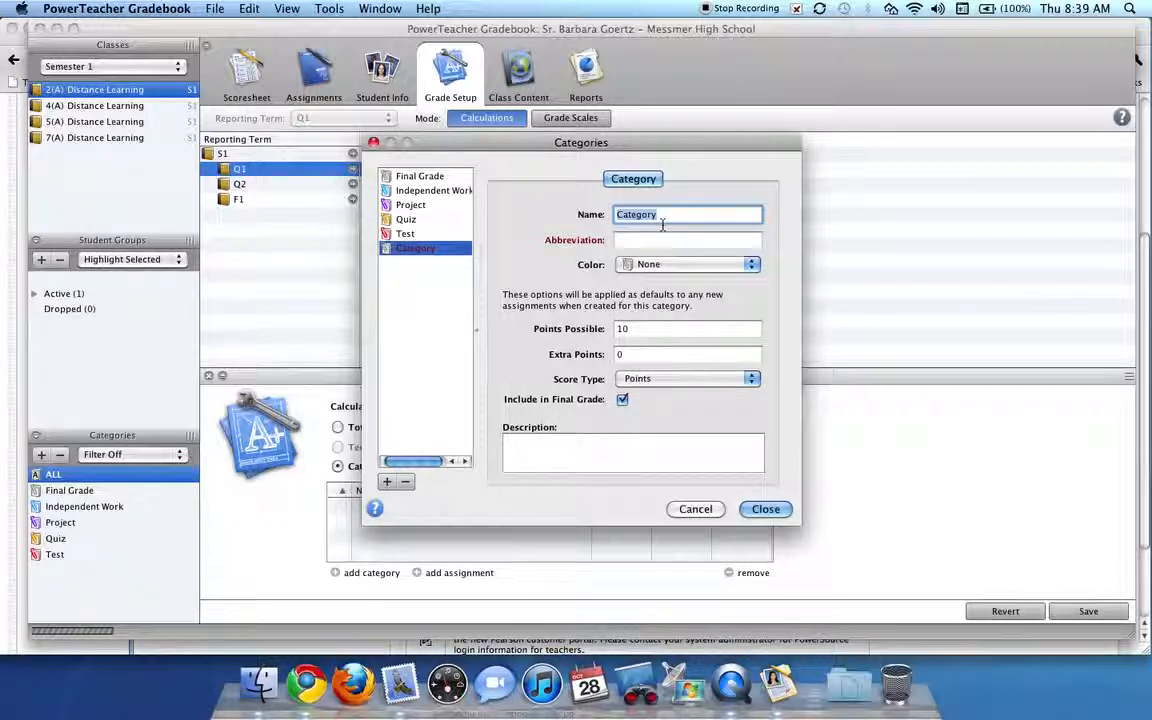
text(Group Work)
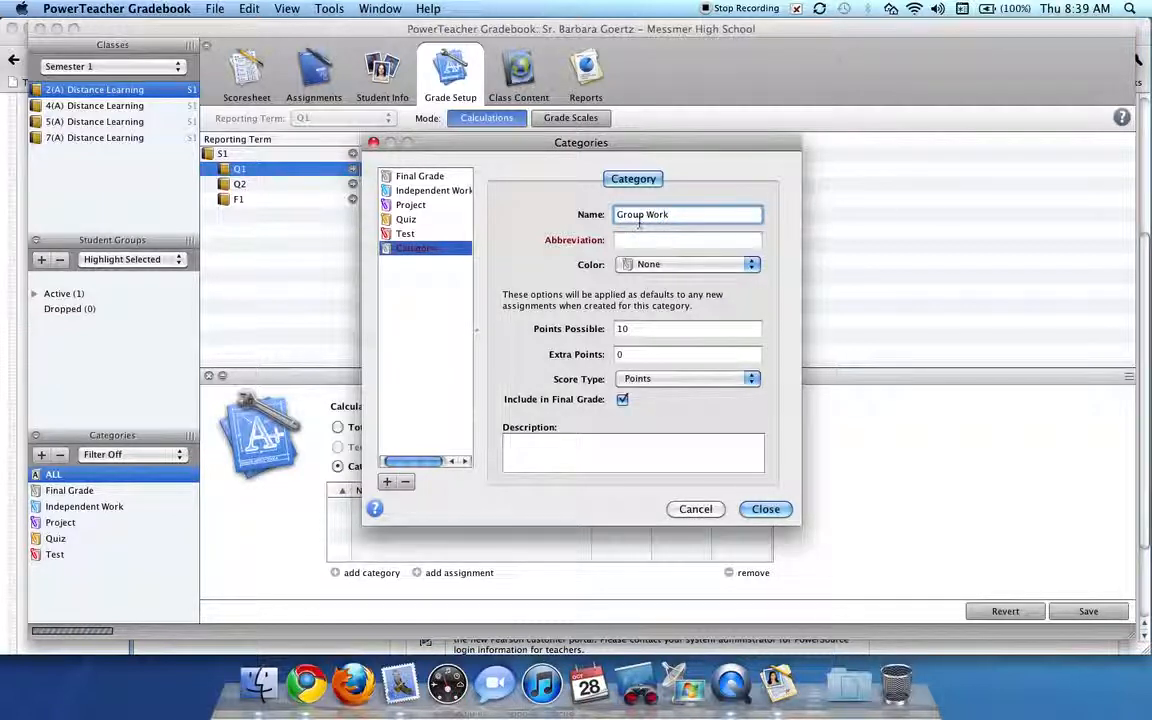
click(636, 240)
text(GW)
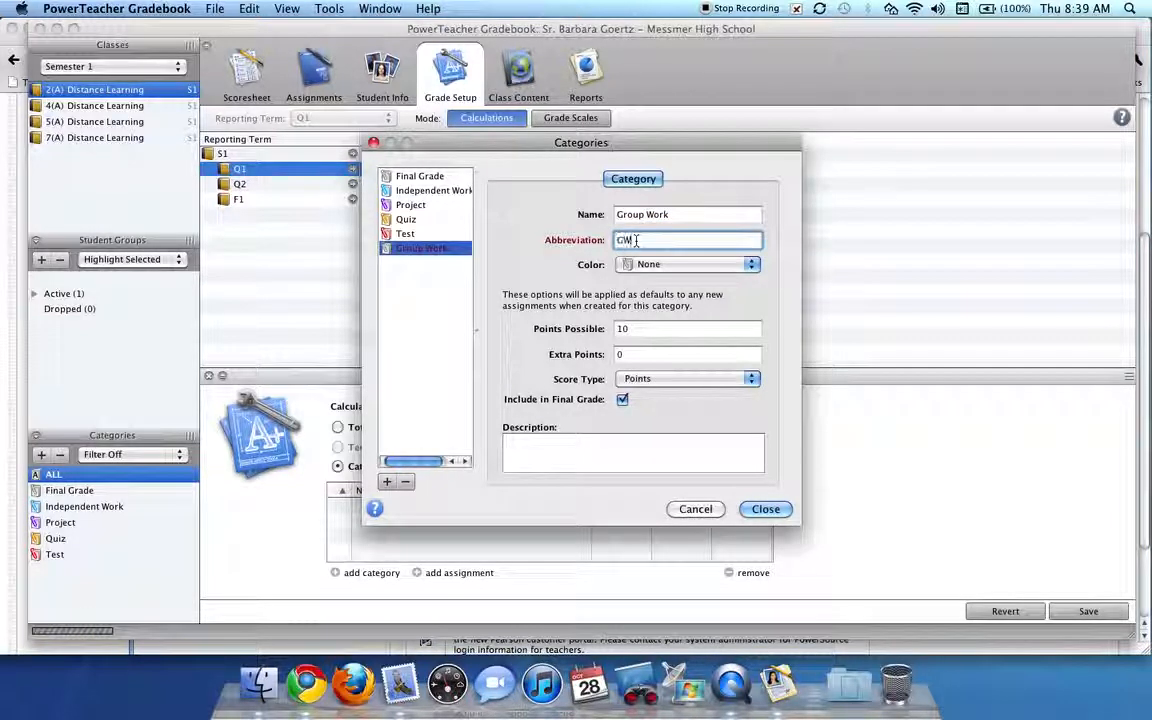
click(748, 265)
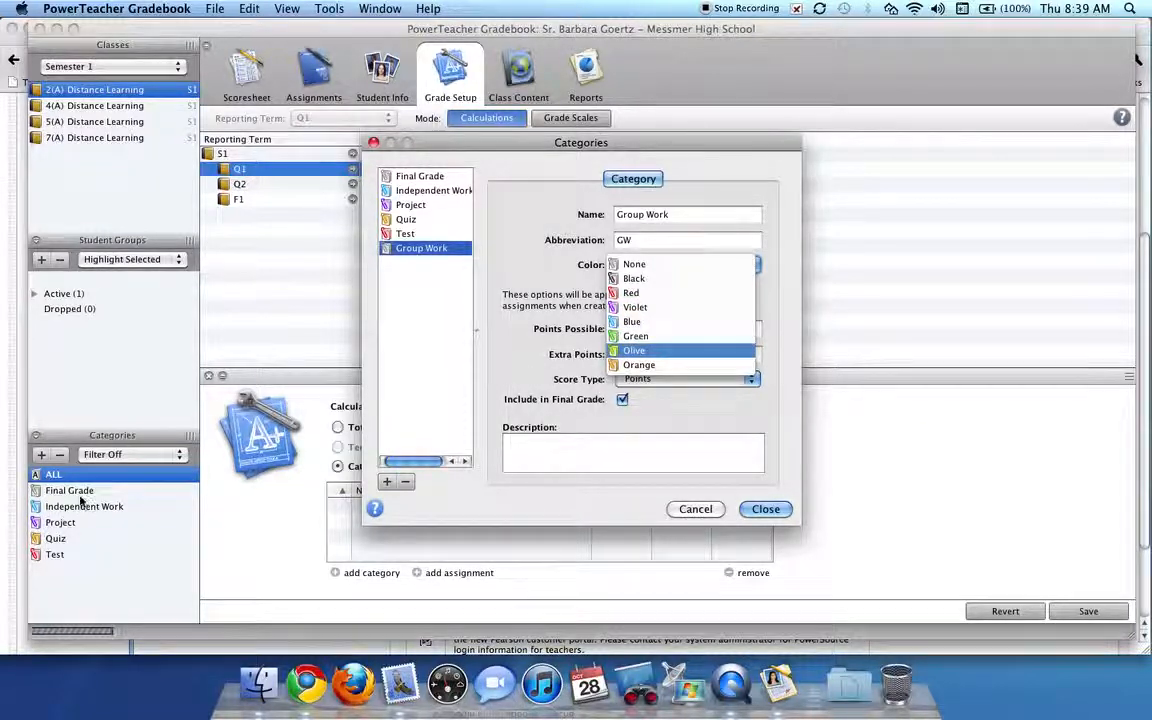
click(632, 336)
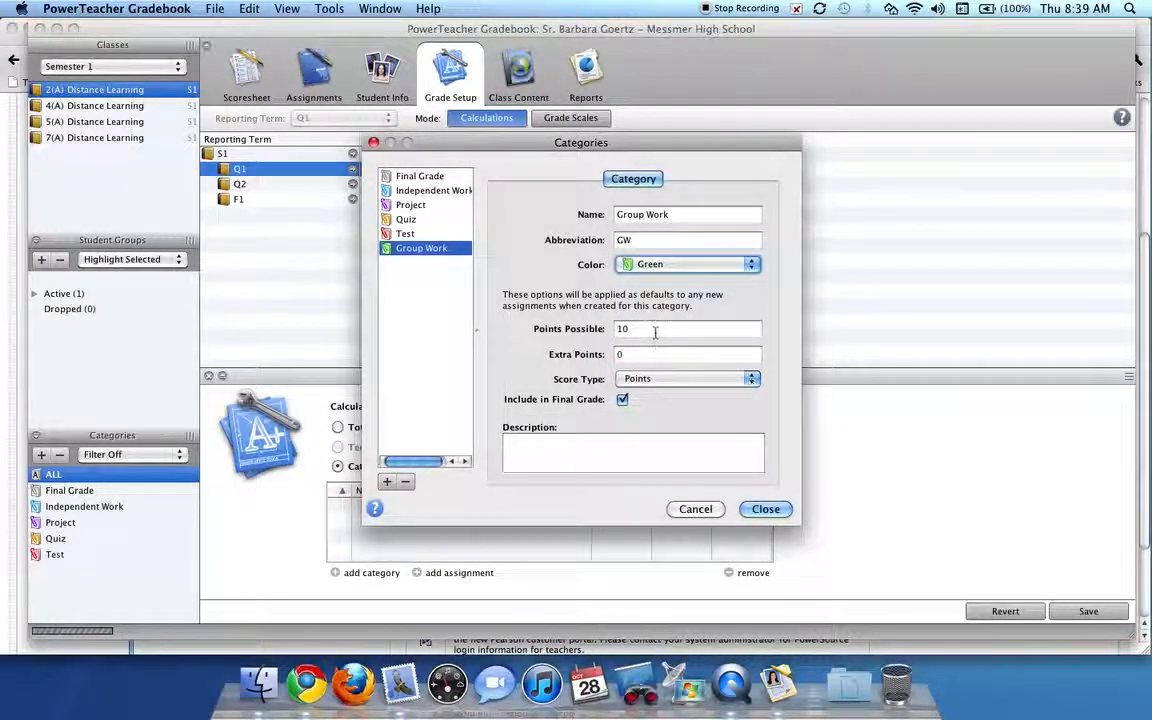
Describe the Group Work category as "This is work done in class with Lead21 independent groups." and close the category settings.
double_click(622, 329)
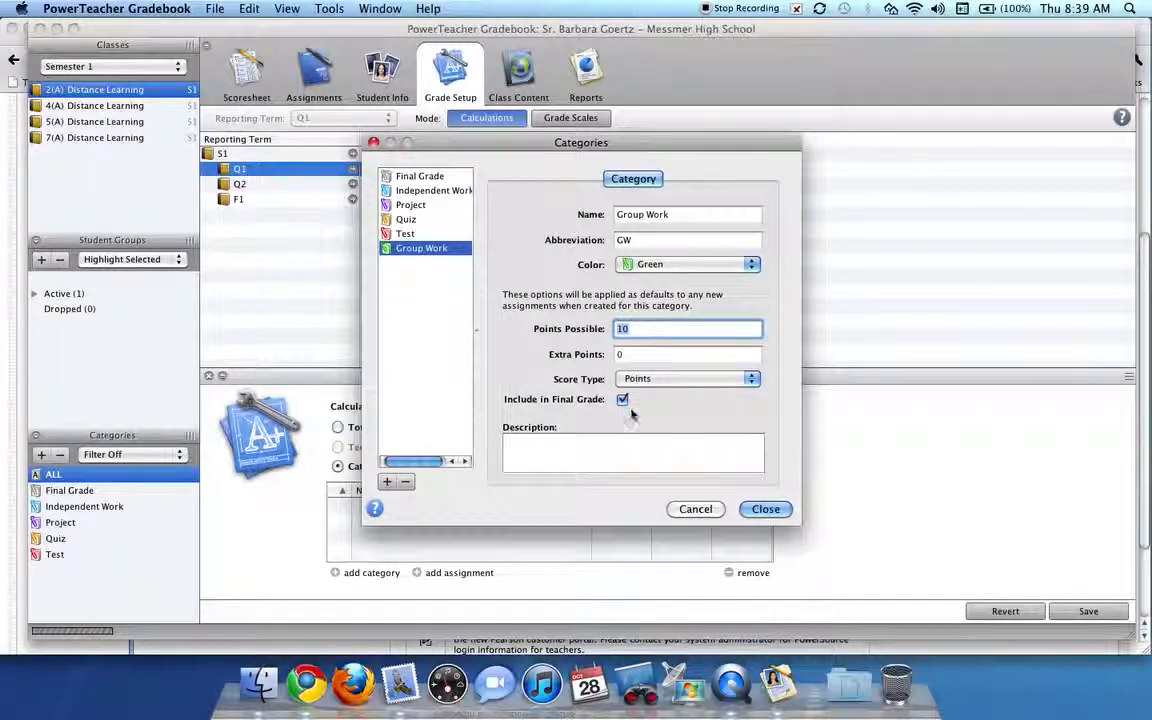
click(535, 464)
text(This is work done in class )
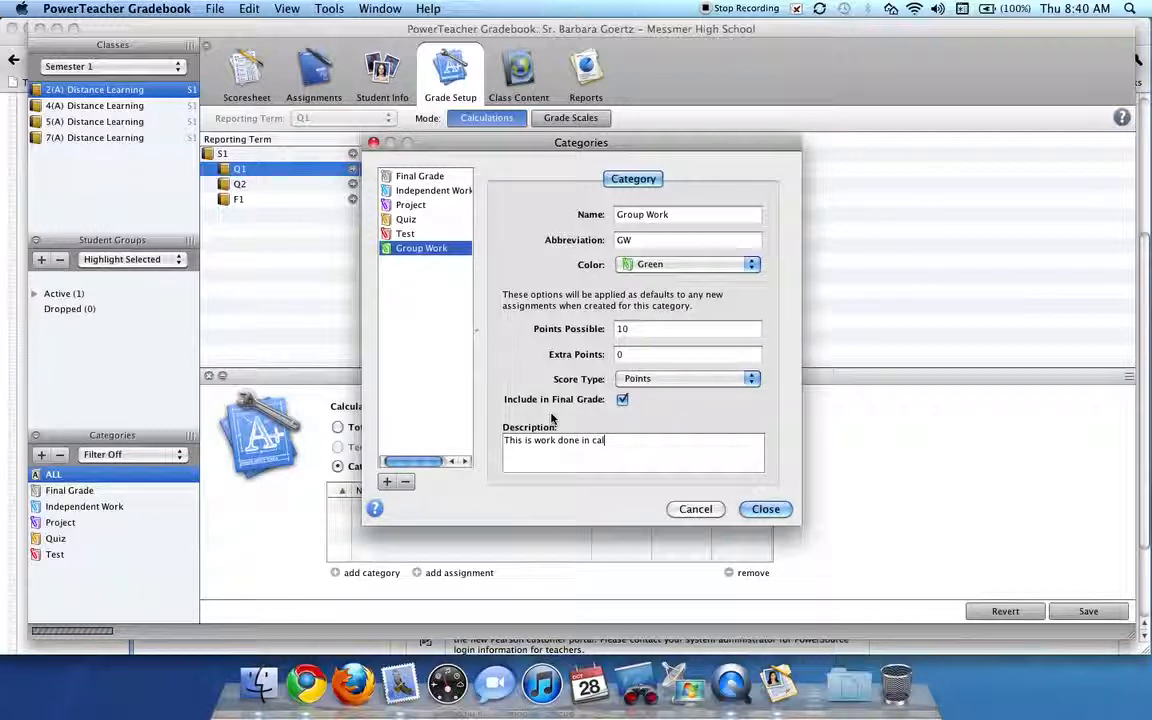
text(with Lead)
text(gr)
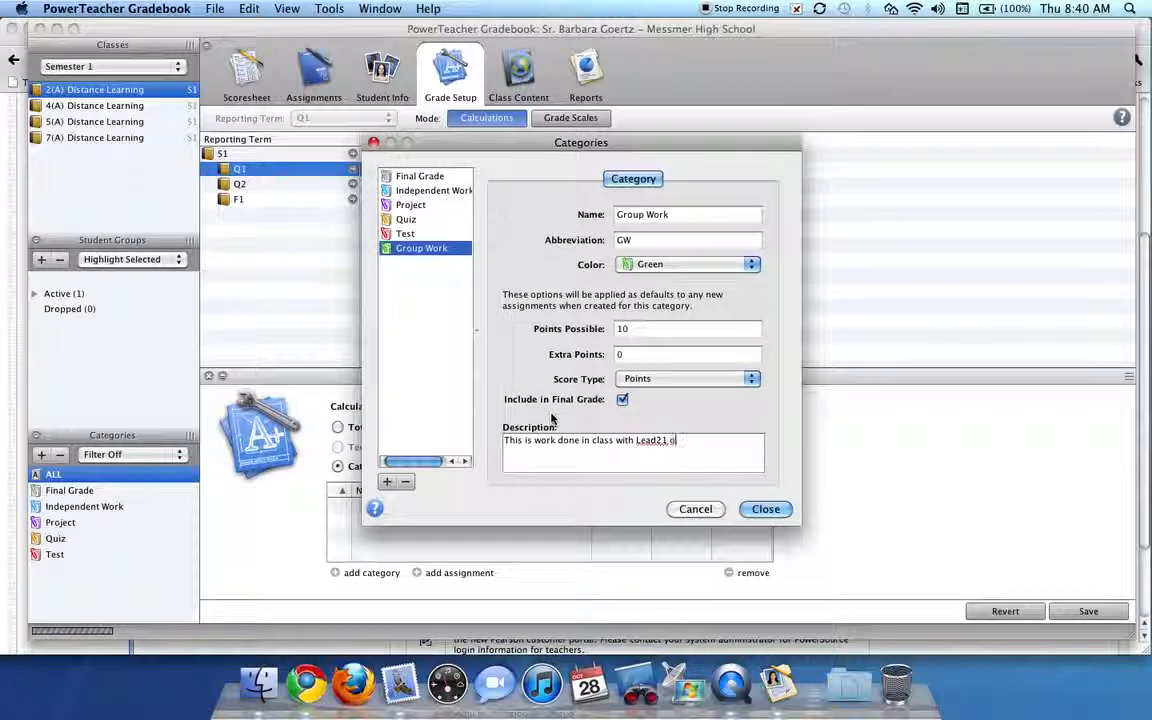
text(in)
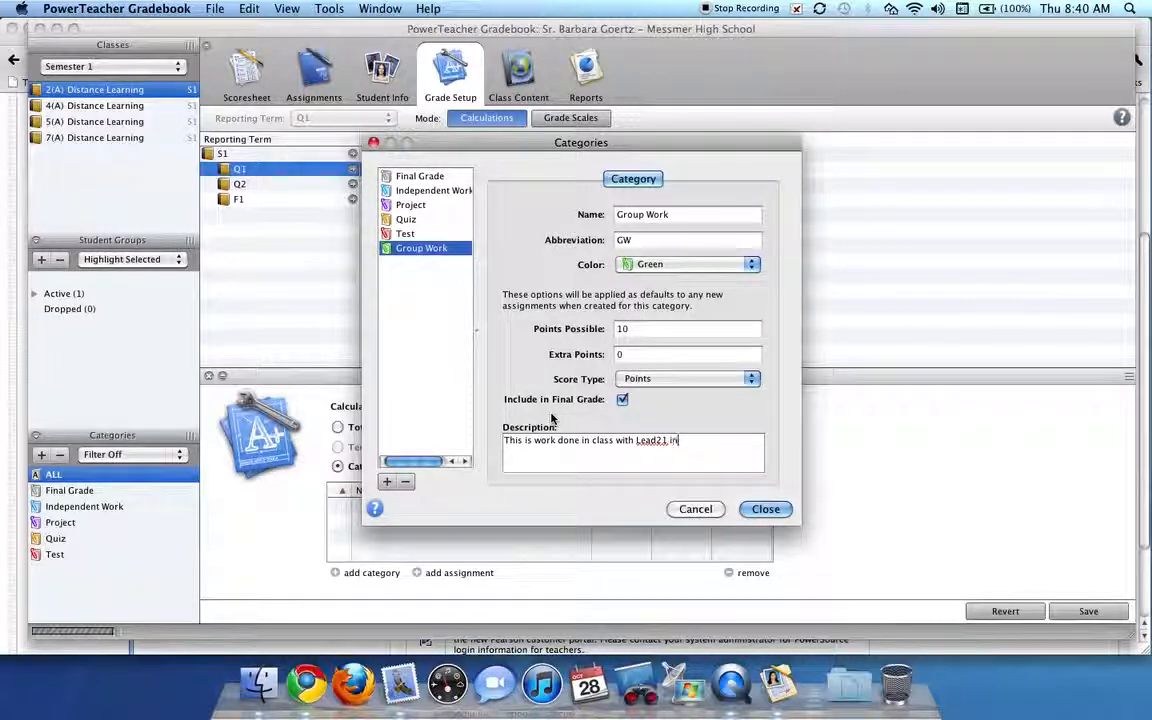
text(dependent groups.)
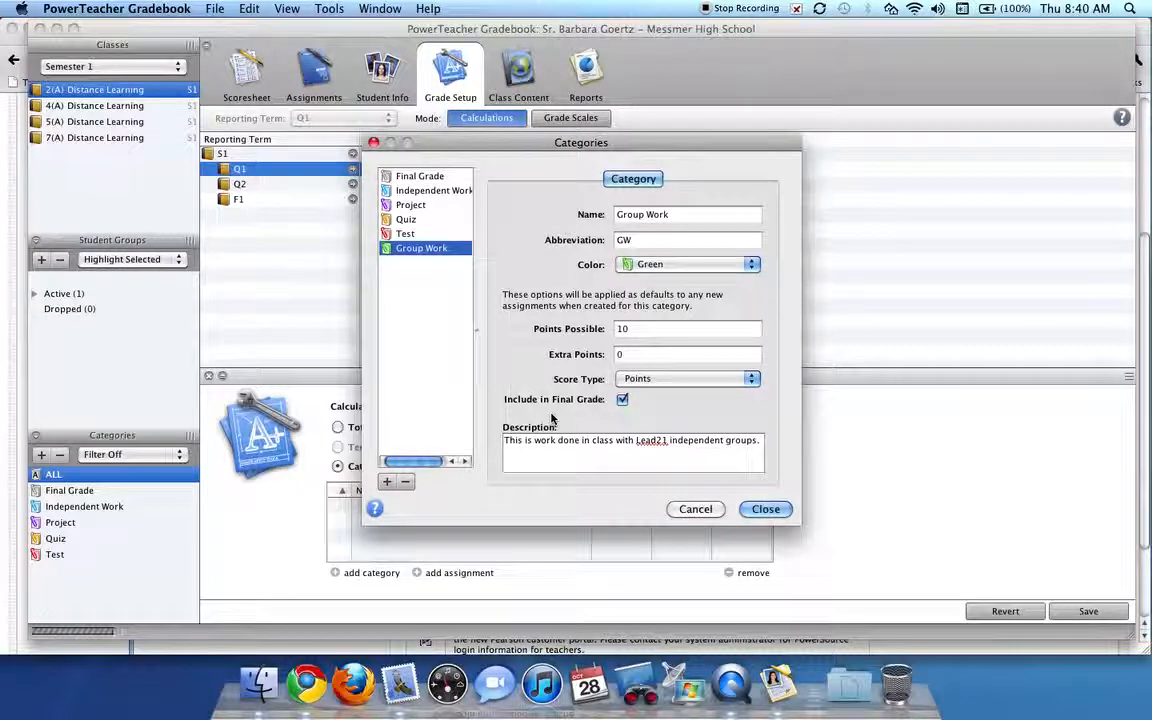
click(765, 508)
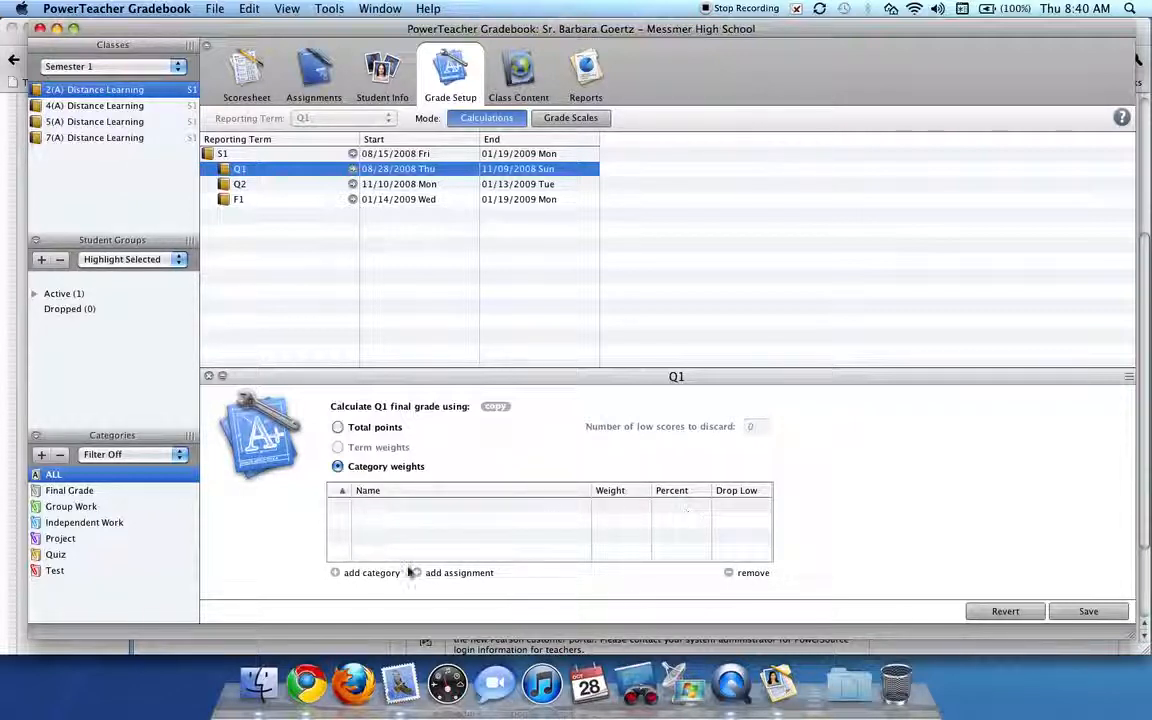
Add the Group Work, Project, Quiz and Test categories to the Q1 category weights.
click(336, 573)
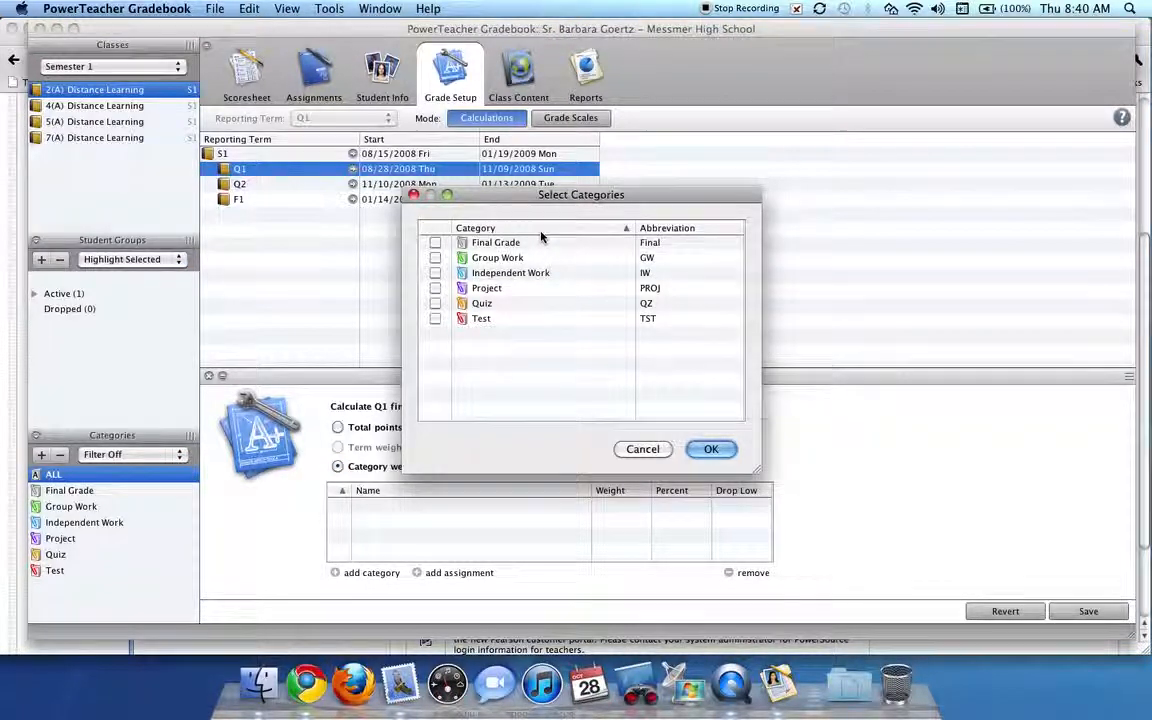
click(435, 258)
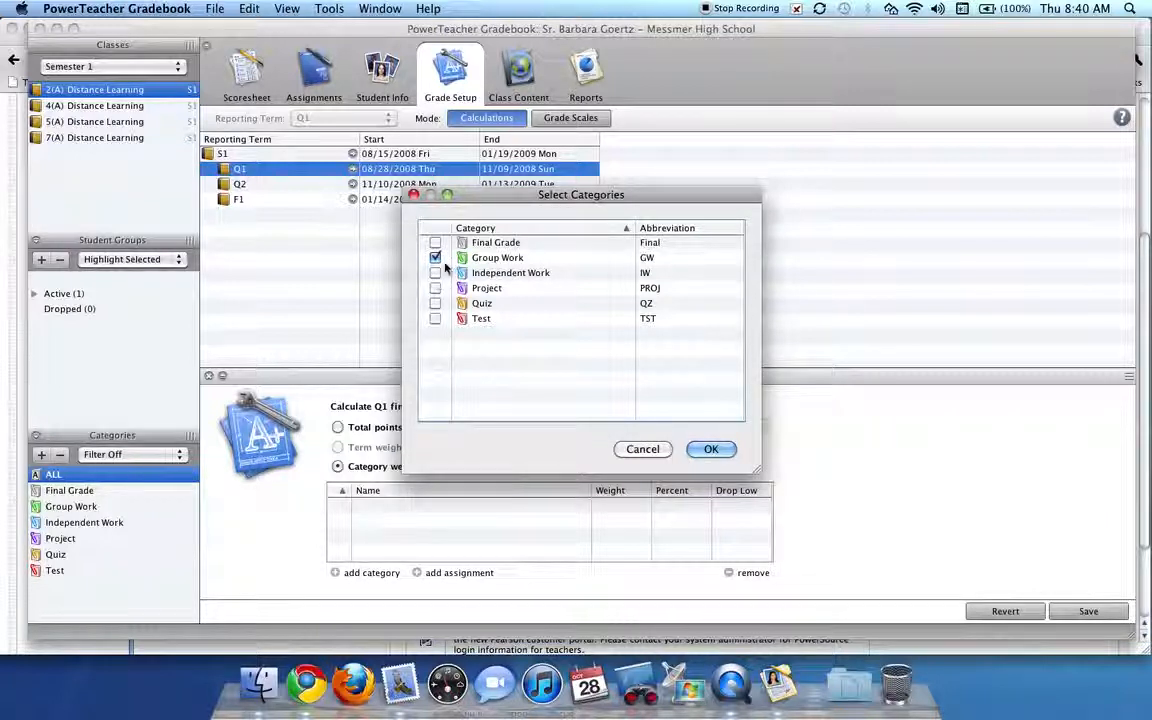
click(435, 288)
click(435, 303)
click(435, 318)
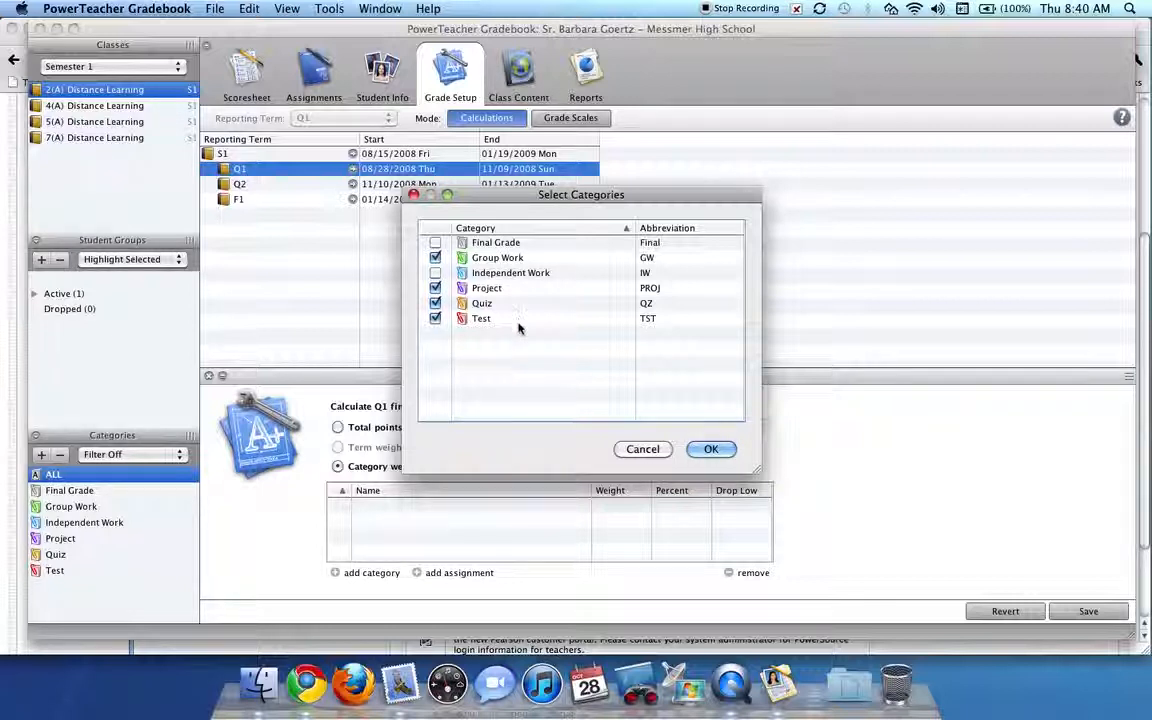
click(709, 449)
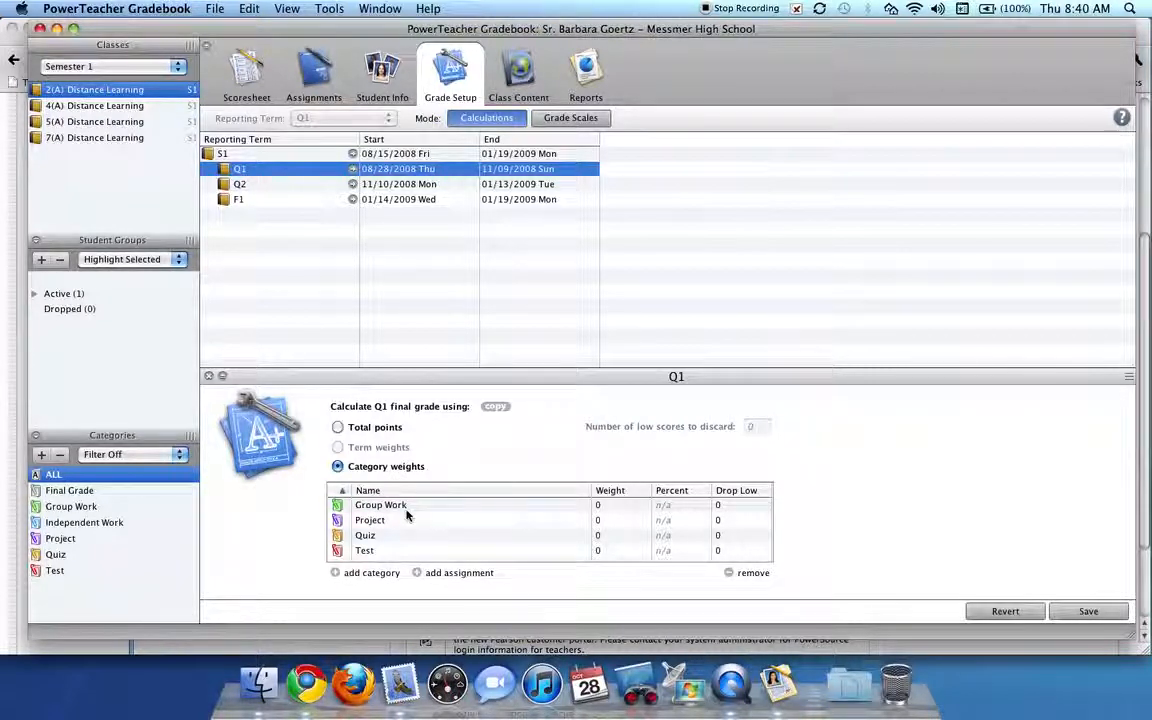
Set the Q1 category weights to 15 for Group Work, 25 for Project, 10 for Quiz and 25 for Test.
click(664, 507)
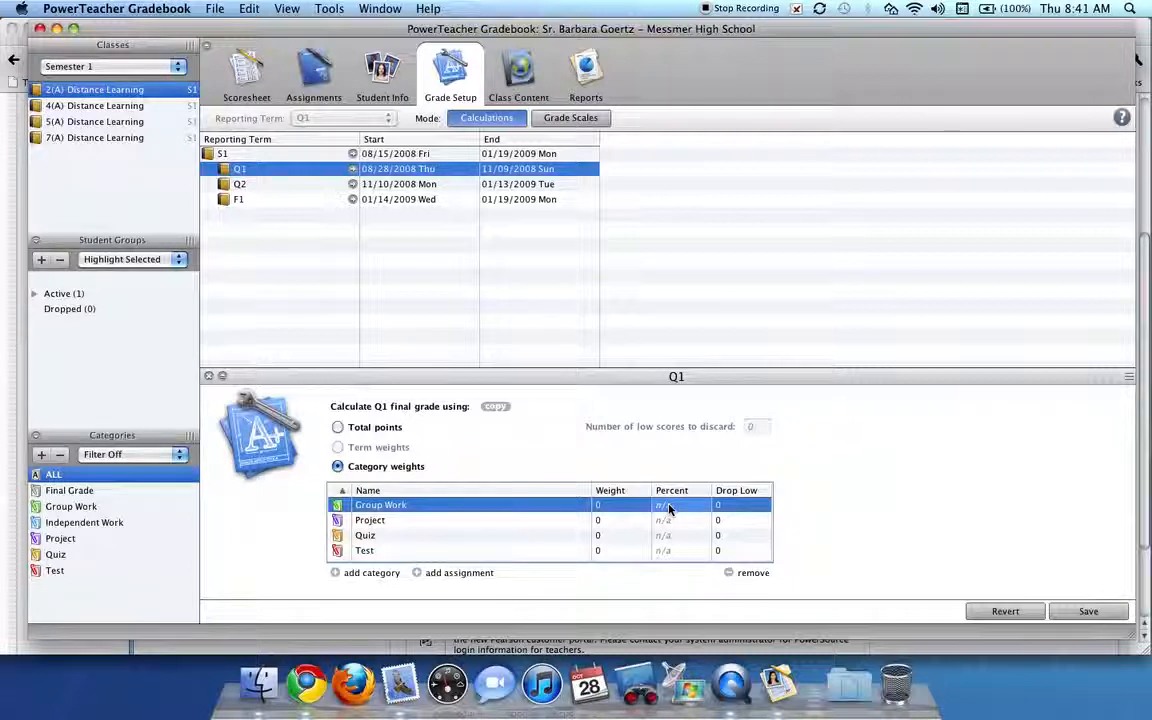
click(604, 506)
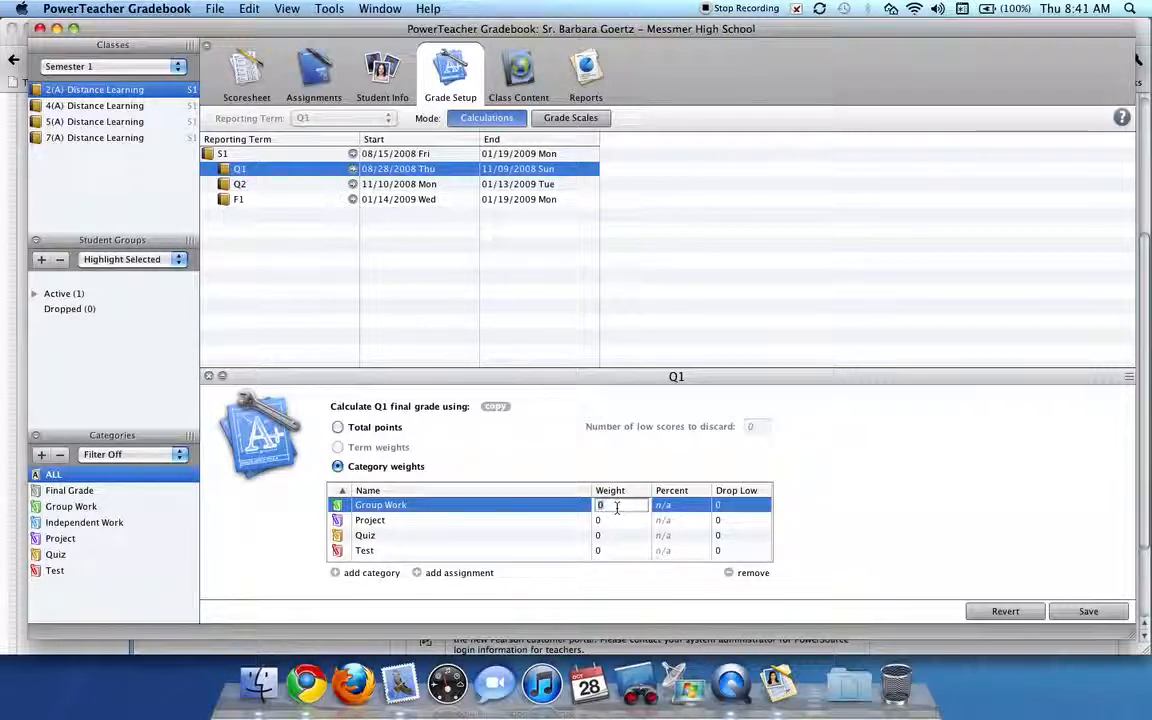
text(2)
key(BackSpace)
text(15)
key(Return)
text(25)
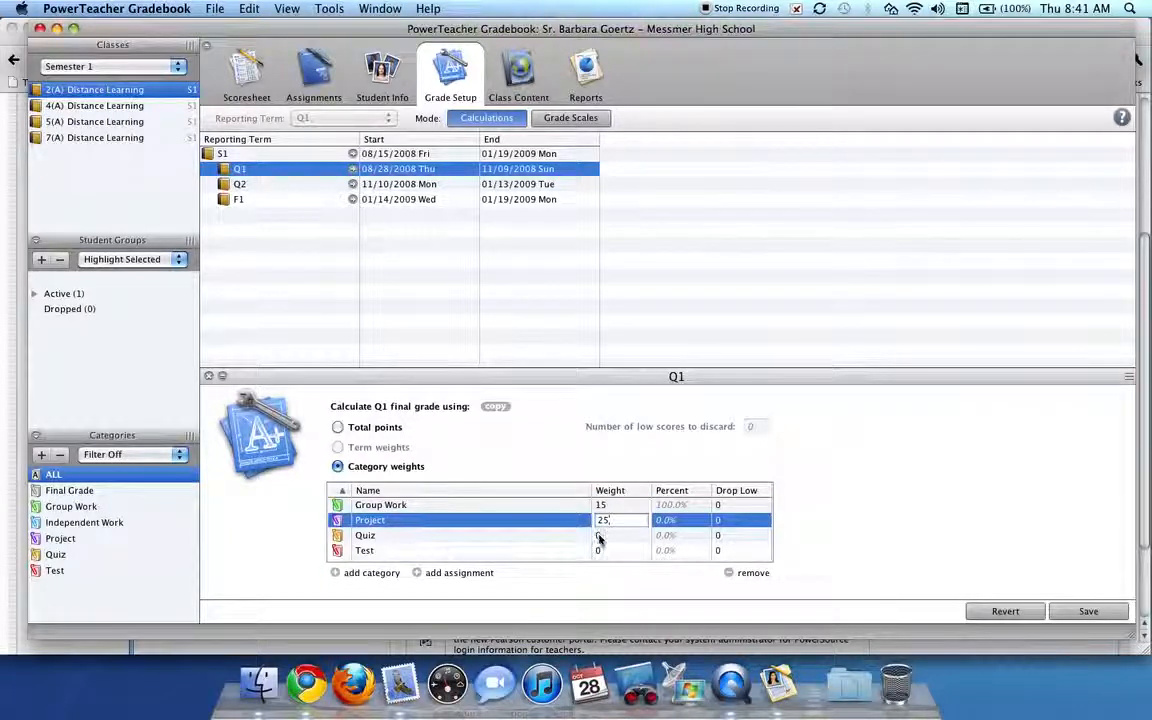
key(Return)
text(1)
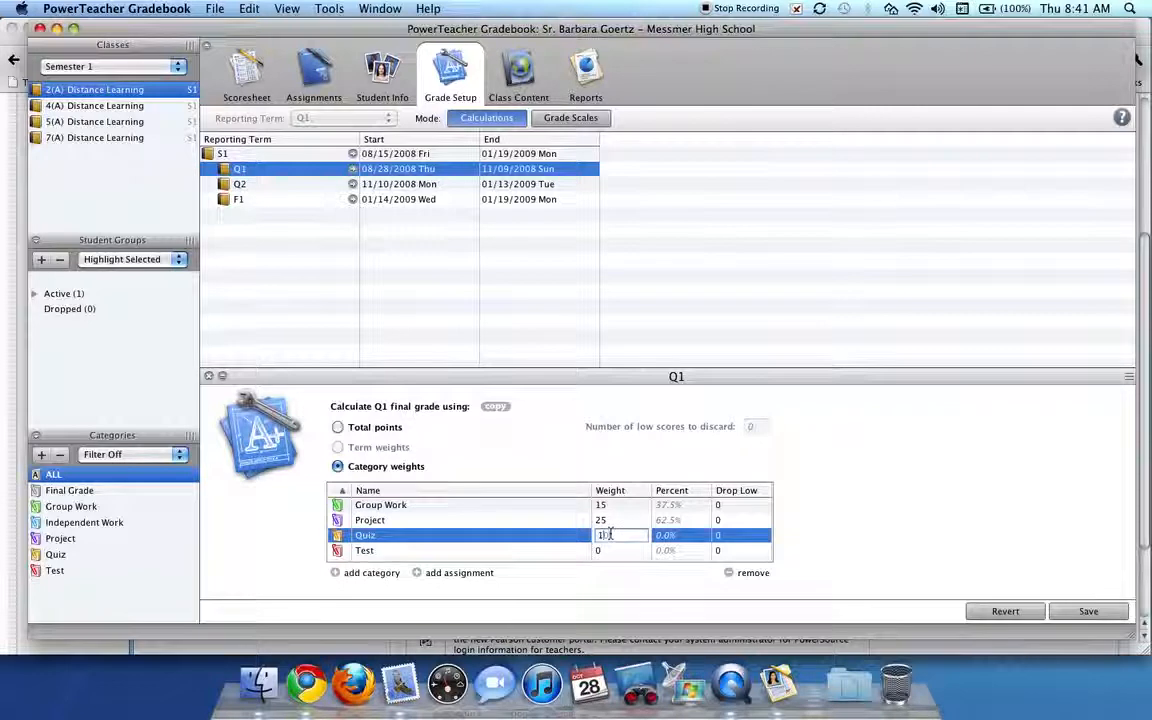
key(Return)
text(25)
key(Return)
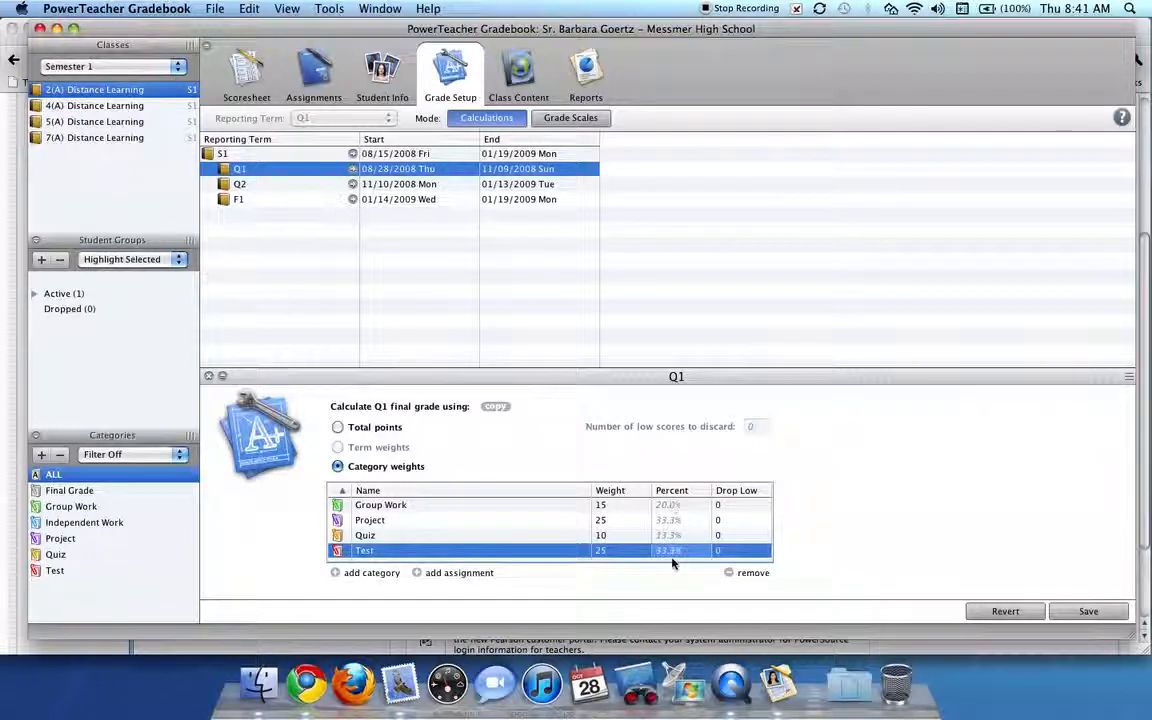
Set the Quiz category to drop 1 low score and save the Q1 grade calculation.
double_click(722, 507)
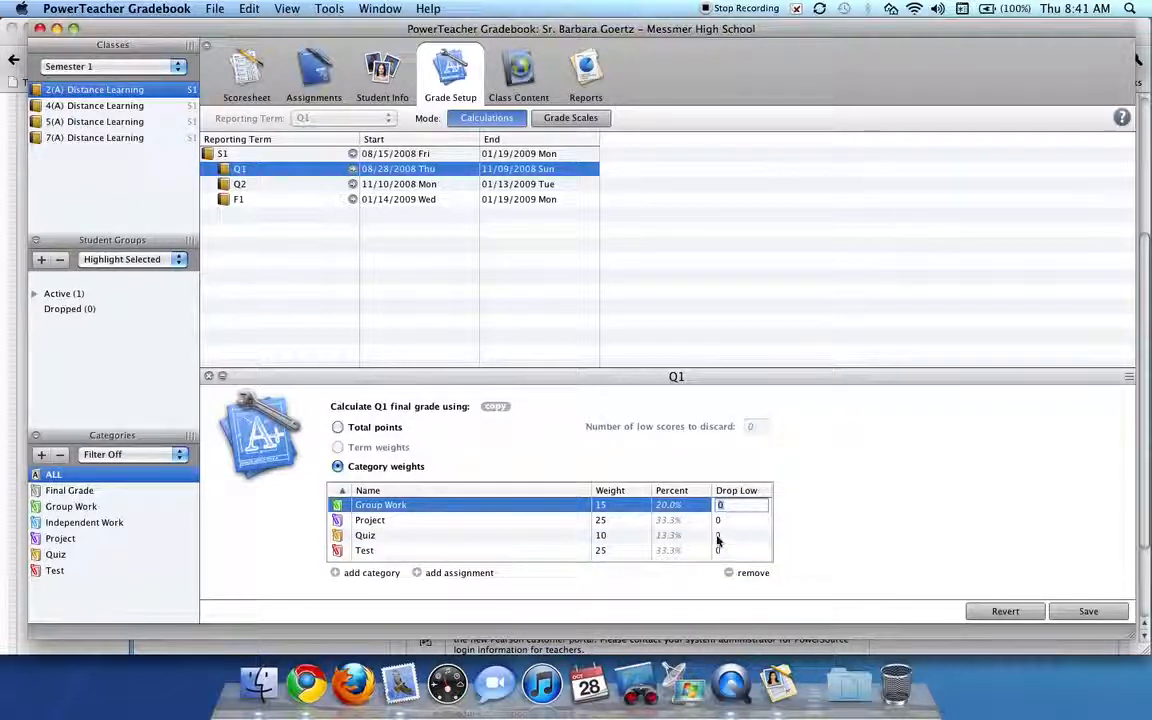
double_click(722, 536)
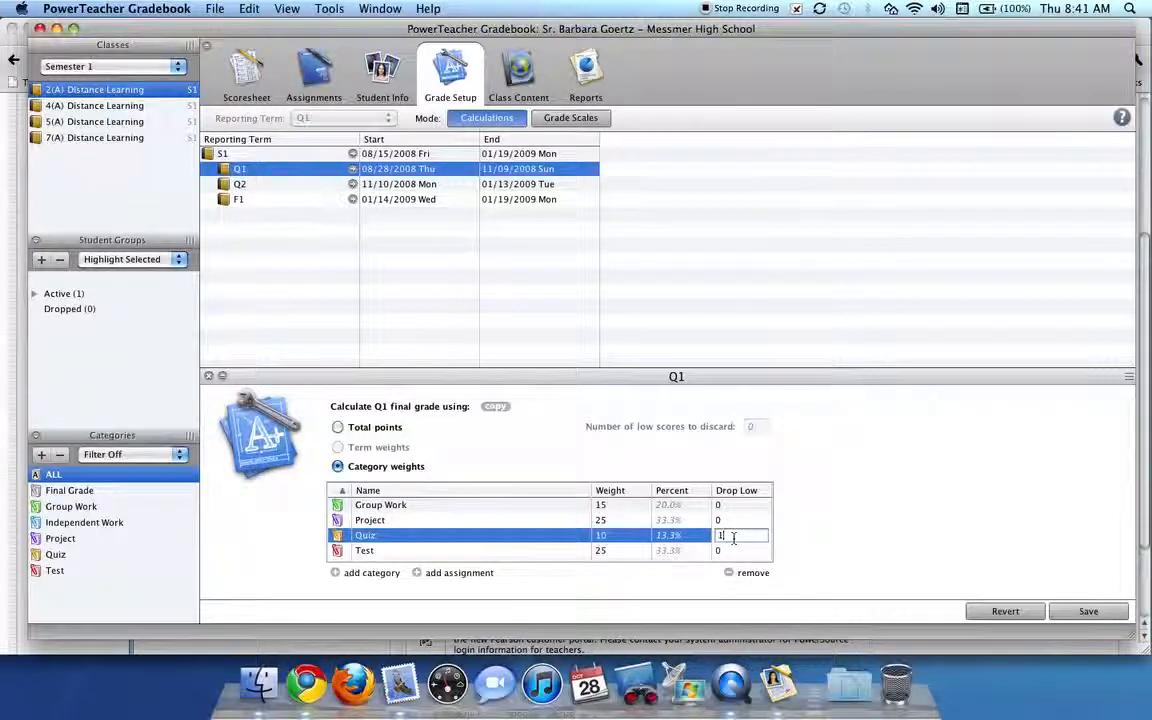
key(Return)
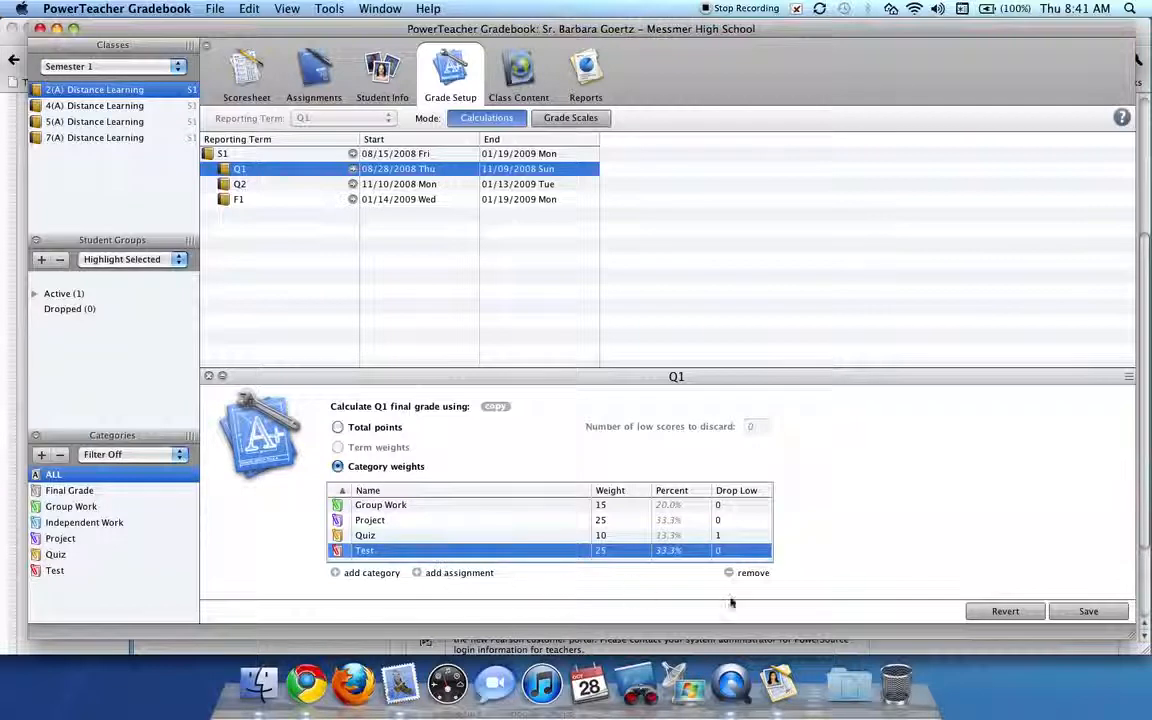
click(1085, 612)
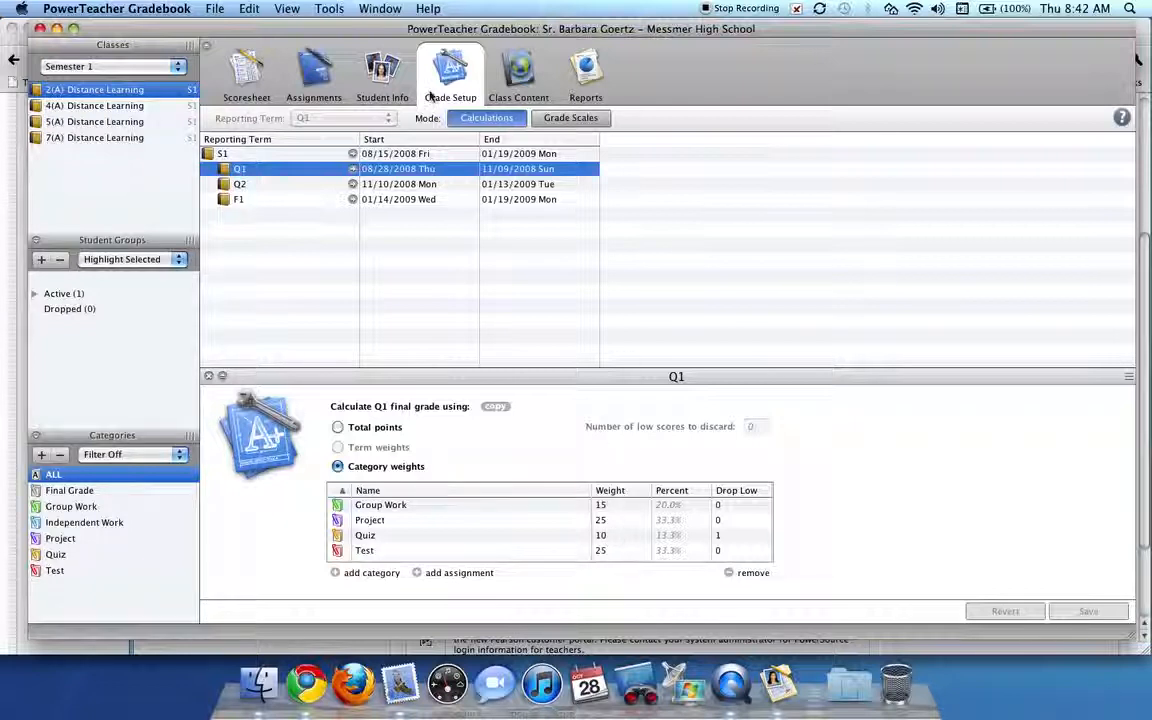
Switch to the Scoresheet to view the class's Q1 assignments and scores.
click(243, 62)
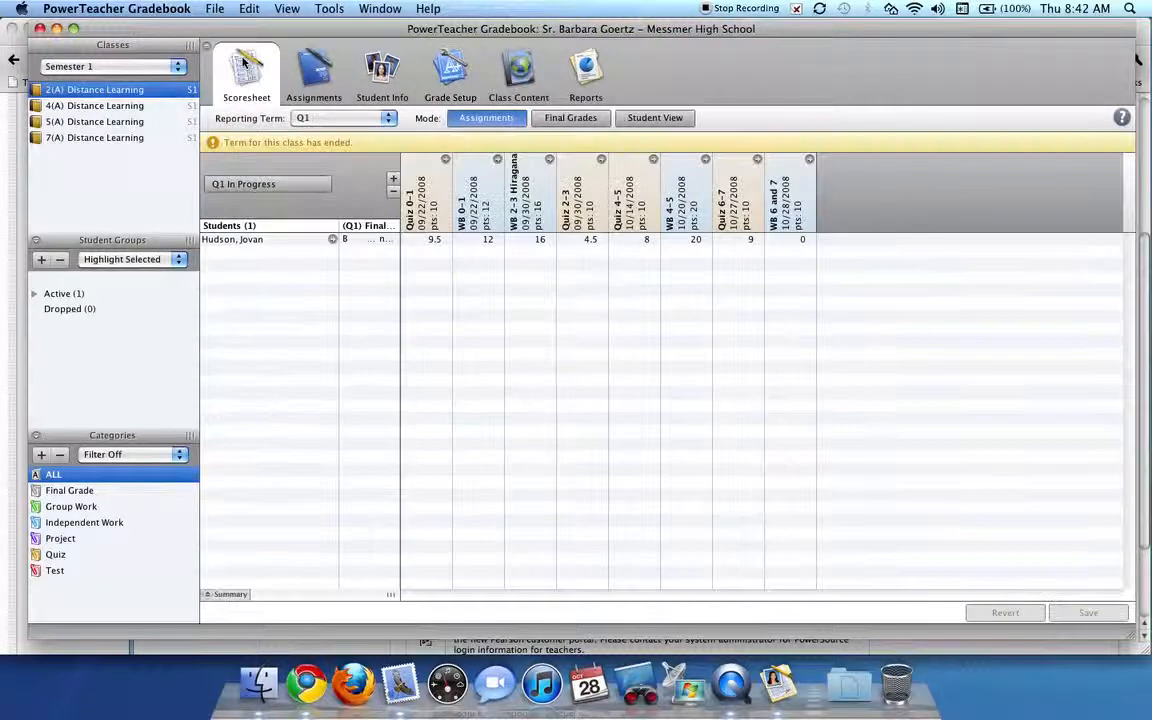